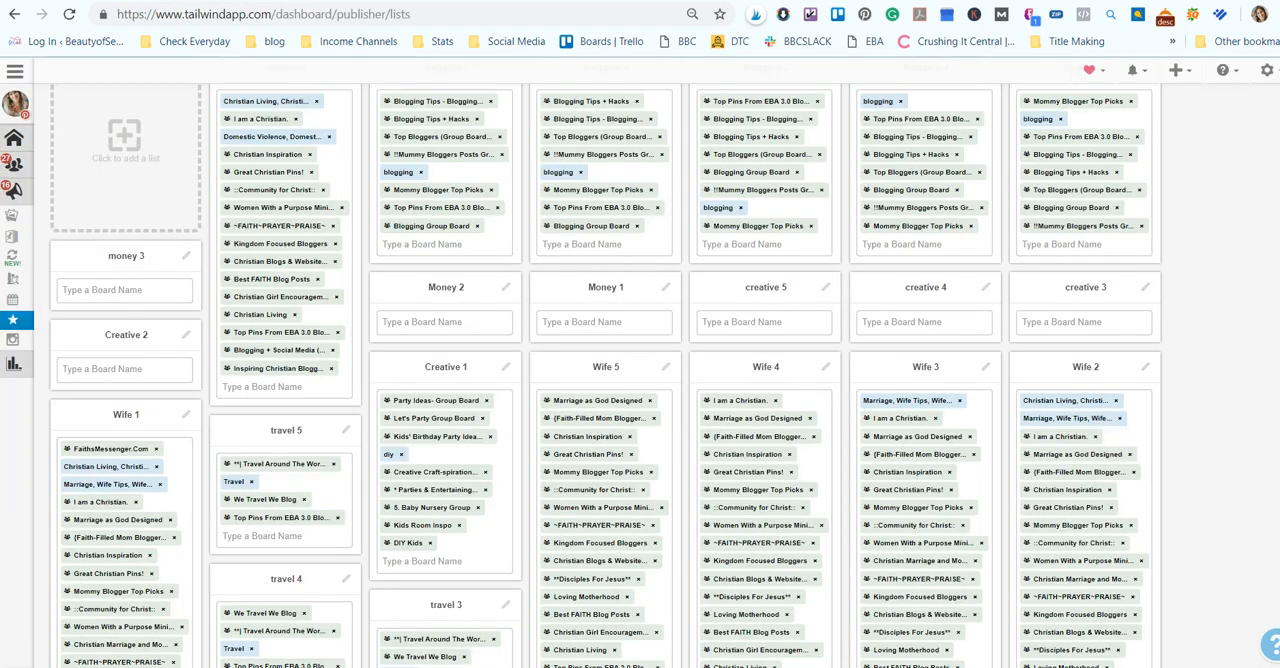
scroll(663, 420, up, 1)
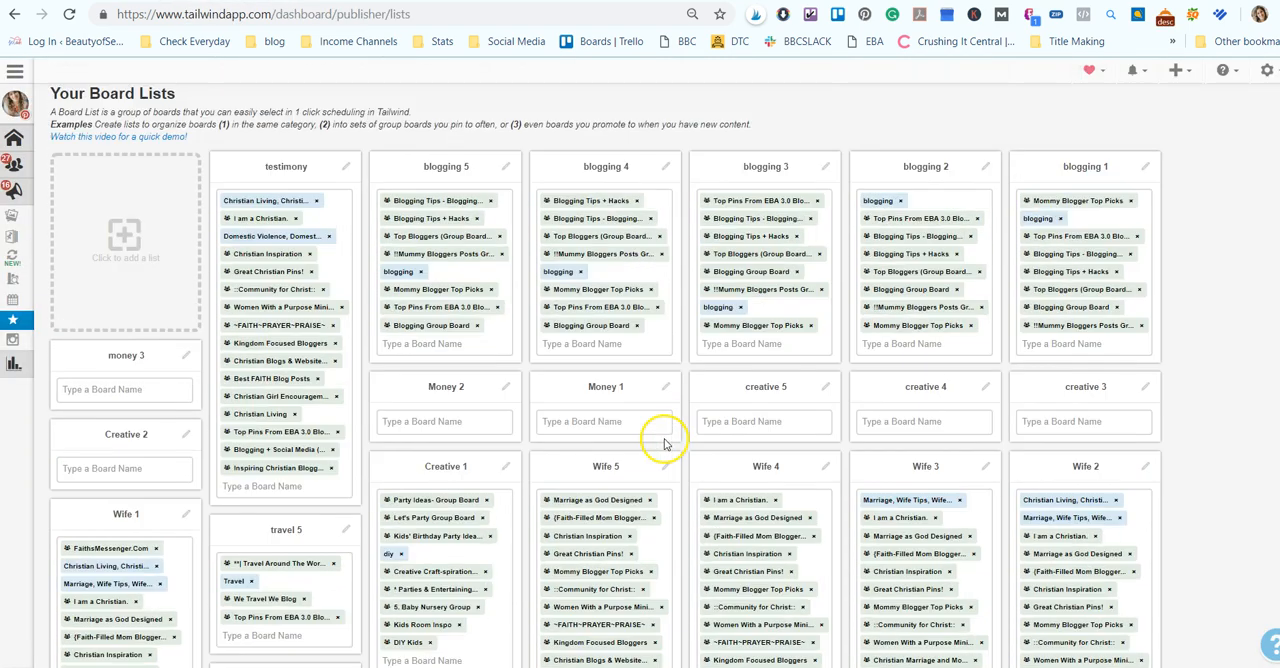
scroll(657, 434, down, 2)
scroll(694, 234, up, 3)
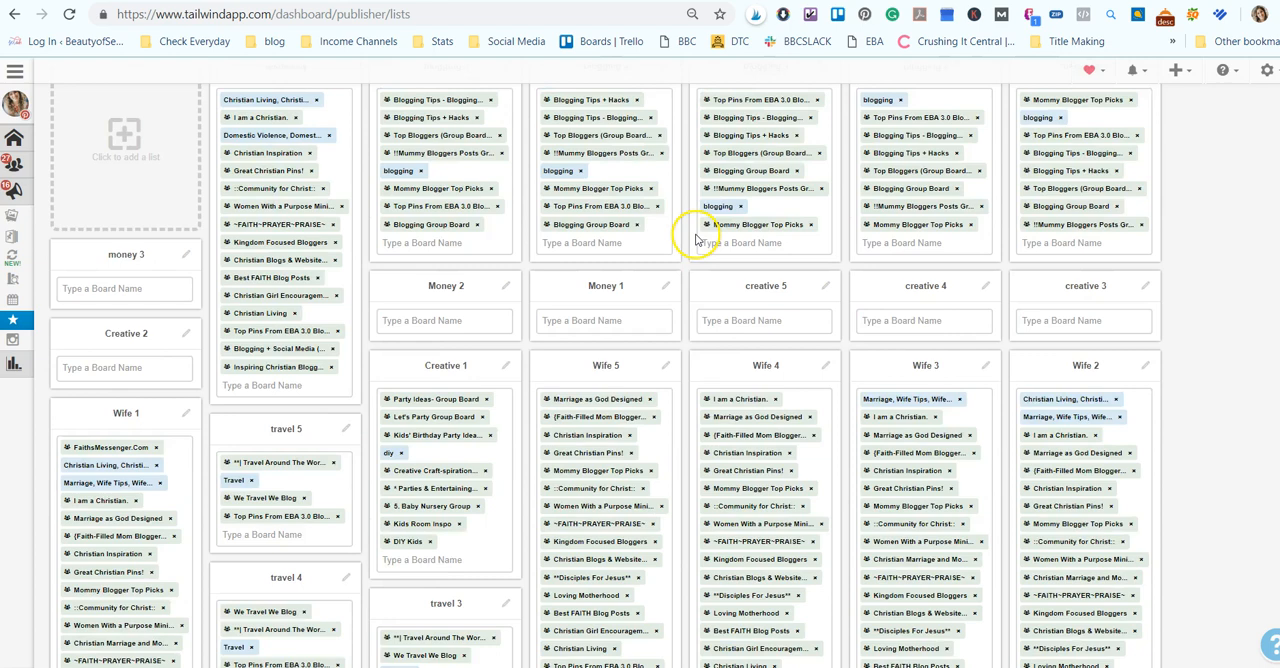
- Add a new board list and name it Recipes 1
mouse_move(16, 321)
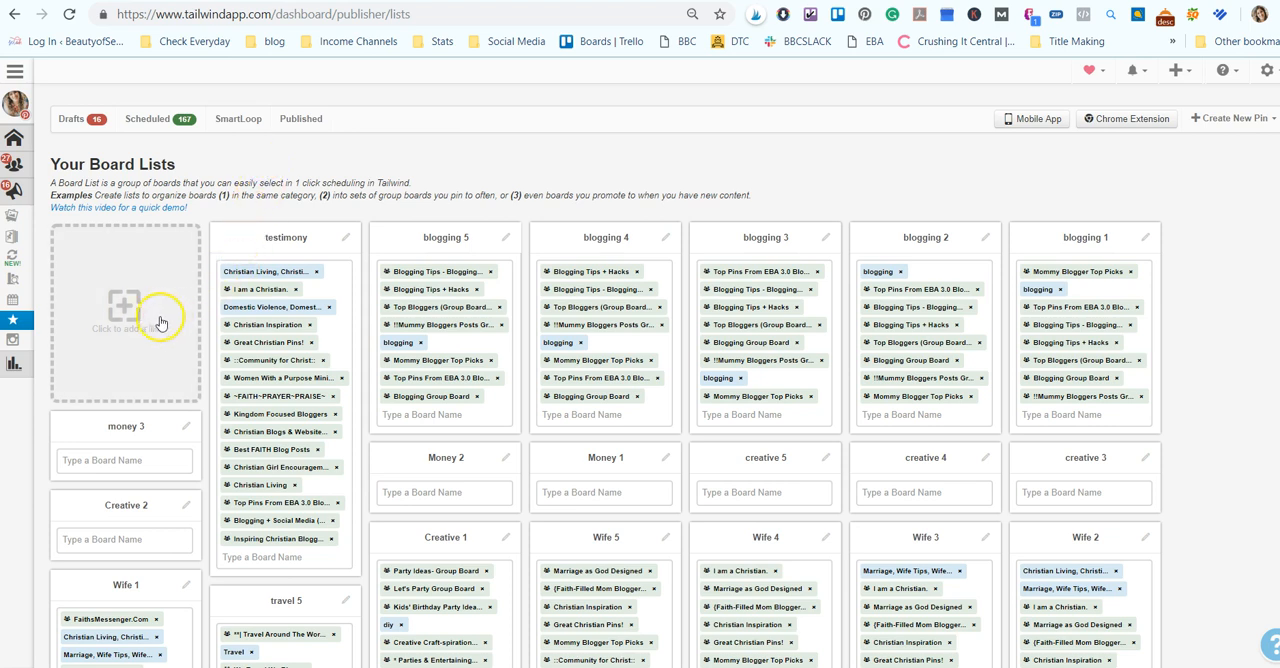
click(125, 303)
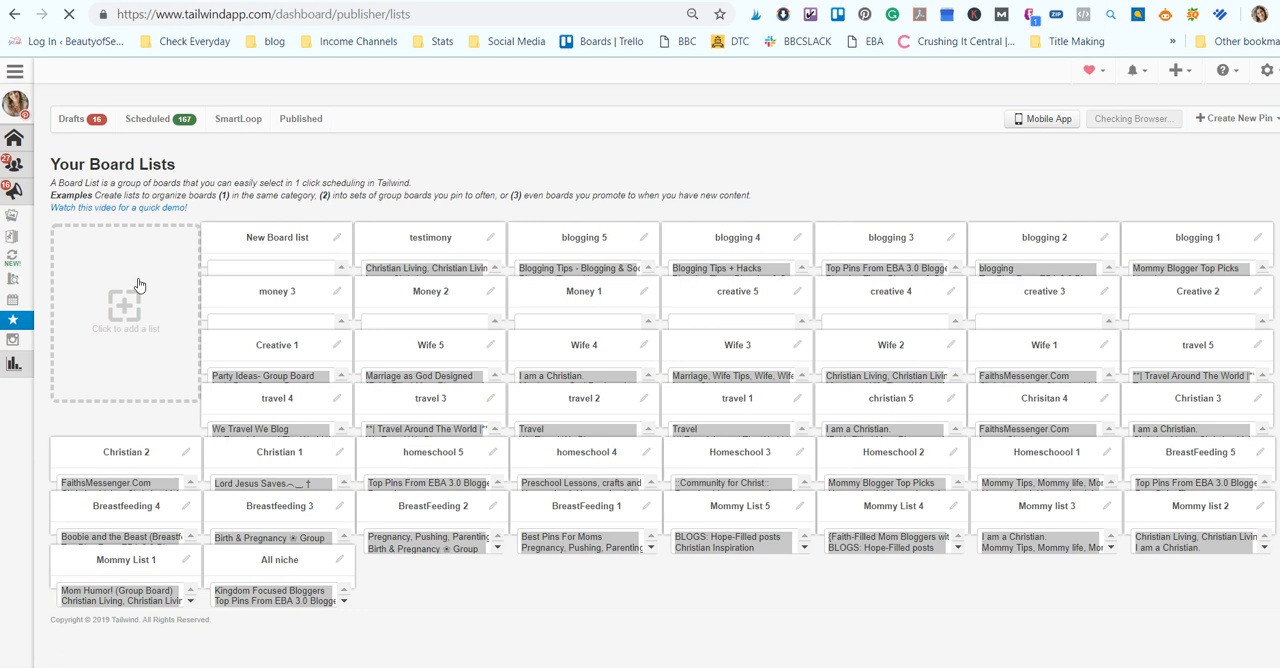
click(294, 244)
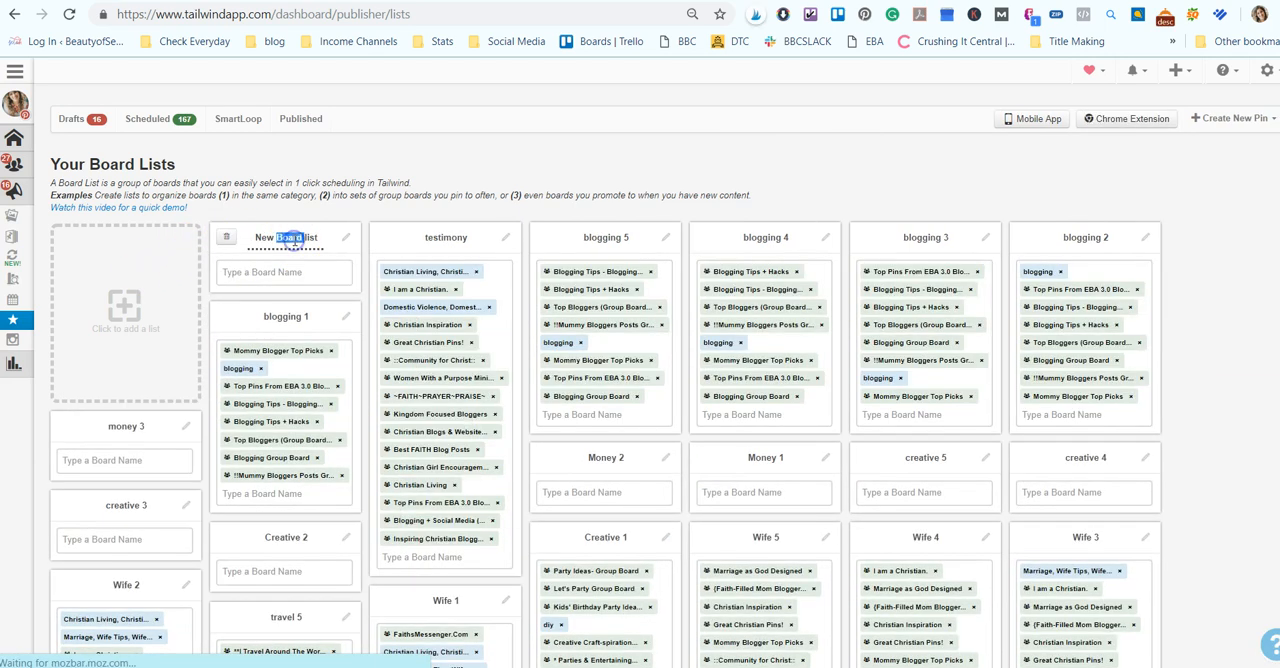
click(291, 242)
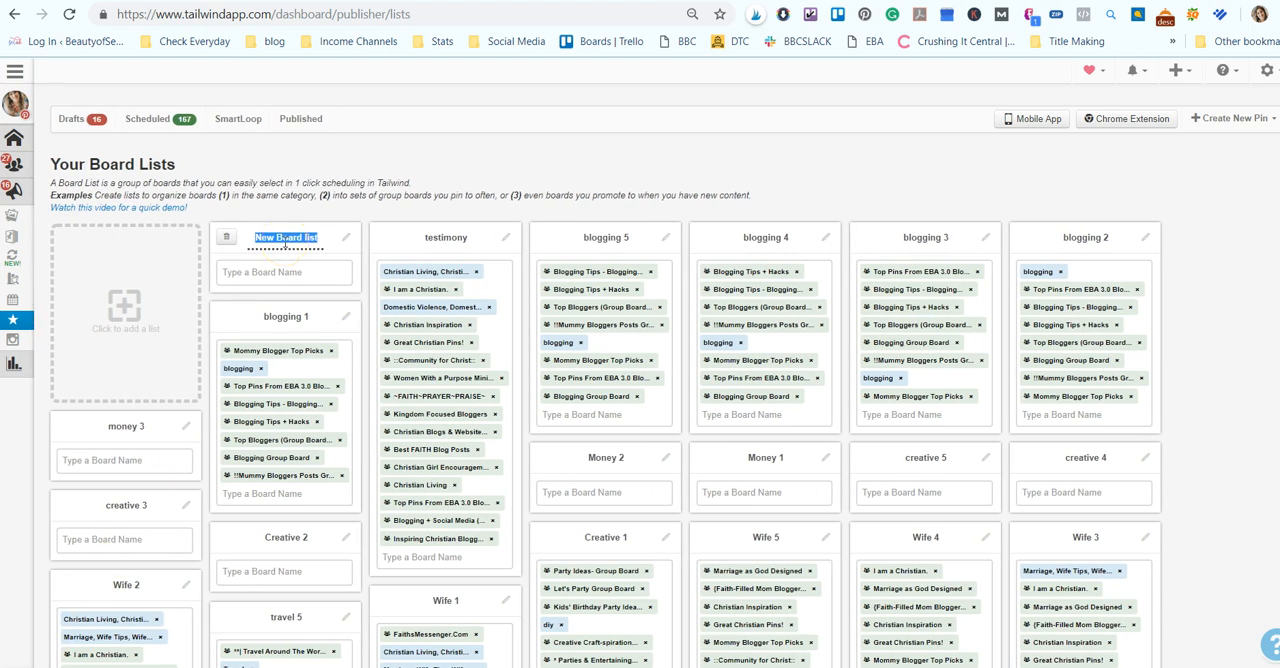
text(Recipes 1)
- Add the boards 5. Baby Nursery Group, Adventure Everywhere!, **All Things Homeschool** and babies stuff to the Recipes 1 list
click(323, 274)
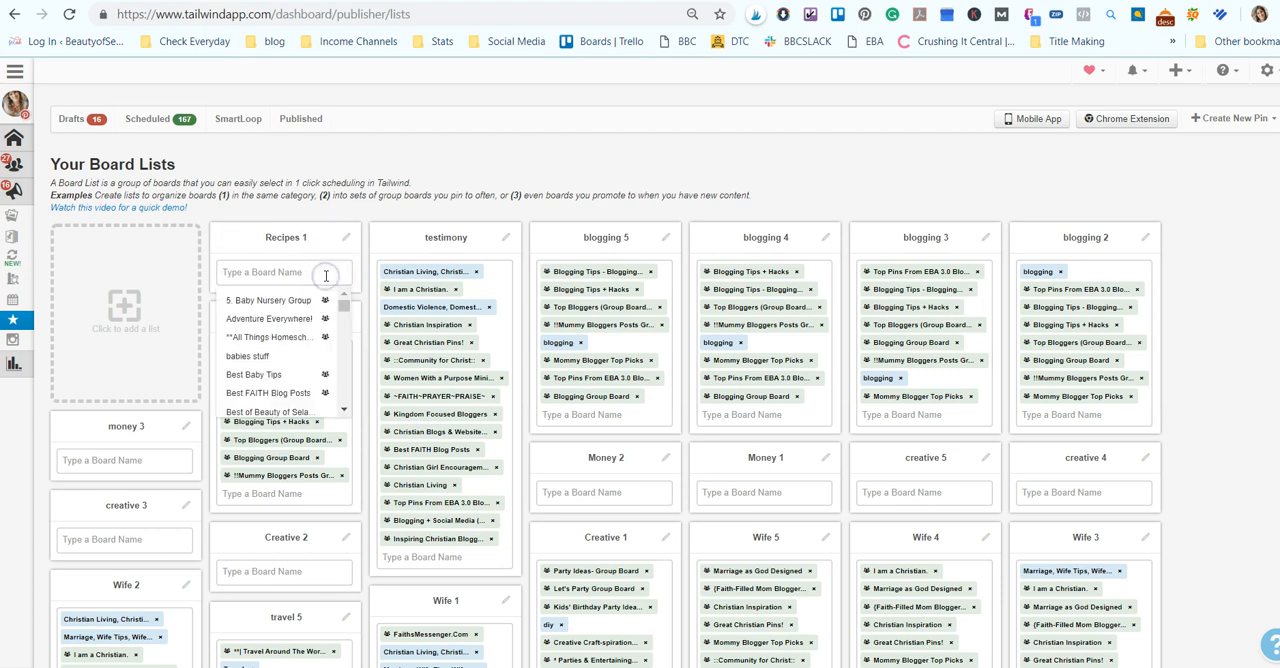
click(296, 274)
click(289, 238)
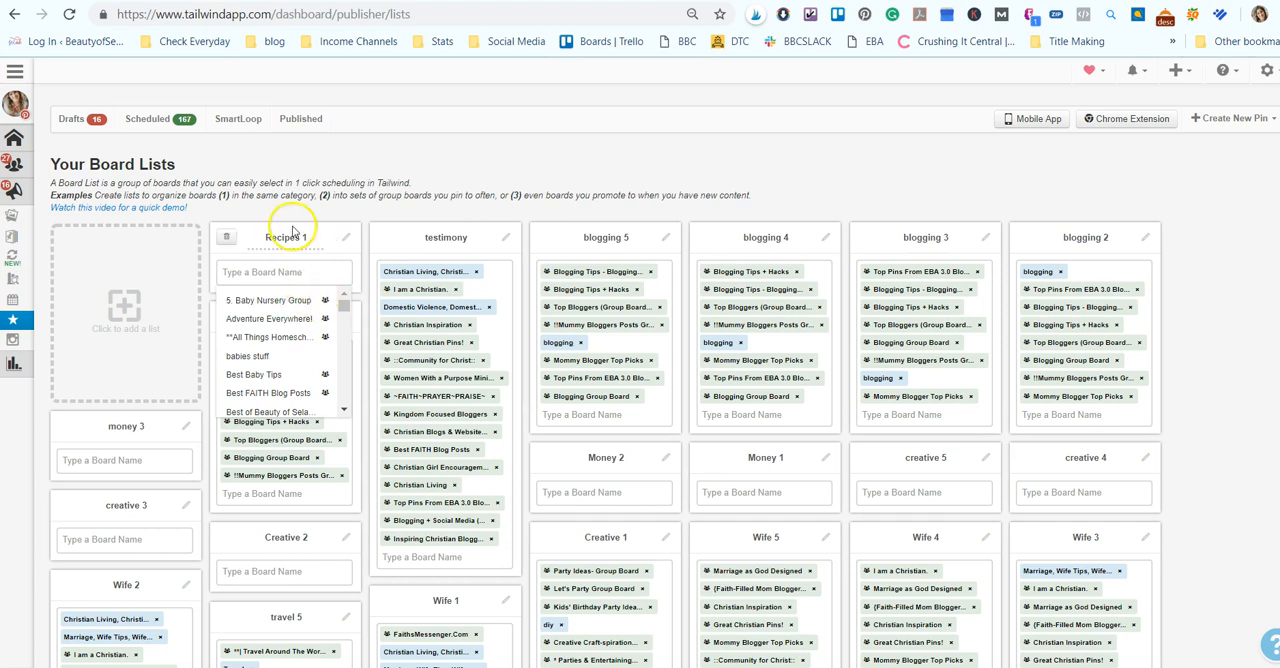
click(274, 278)
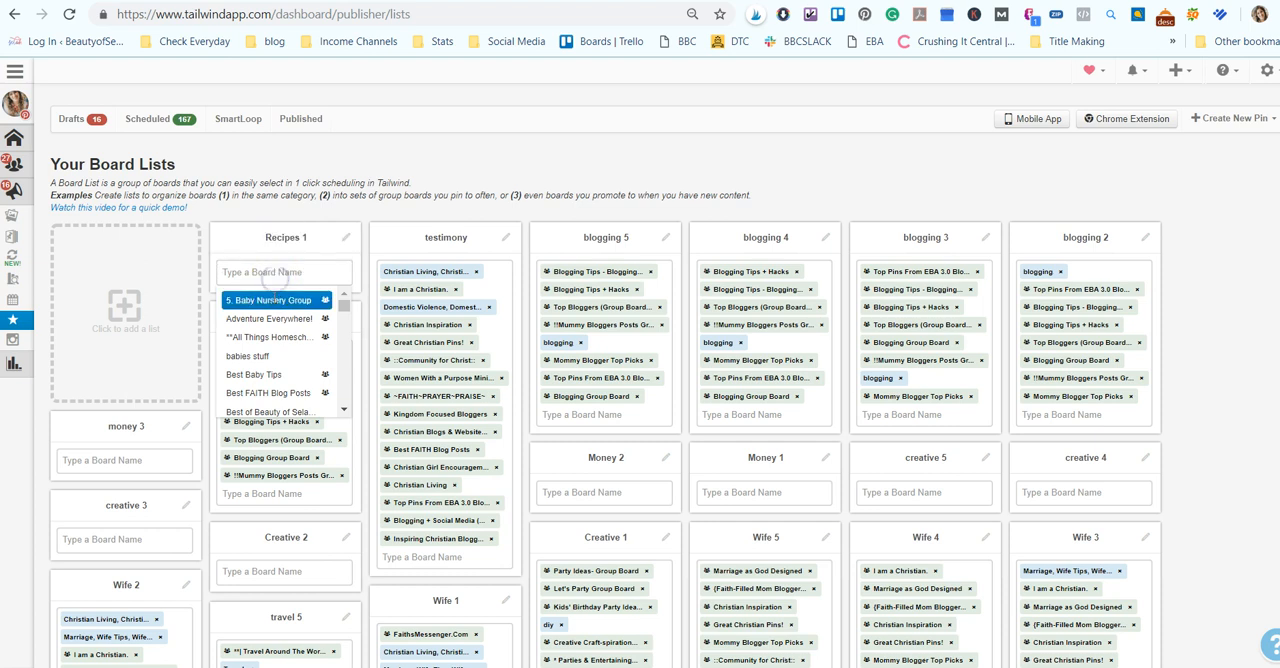
click(268, 300)
click(270, 289)
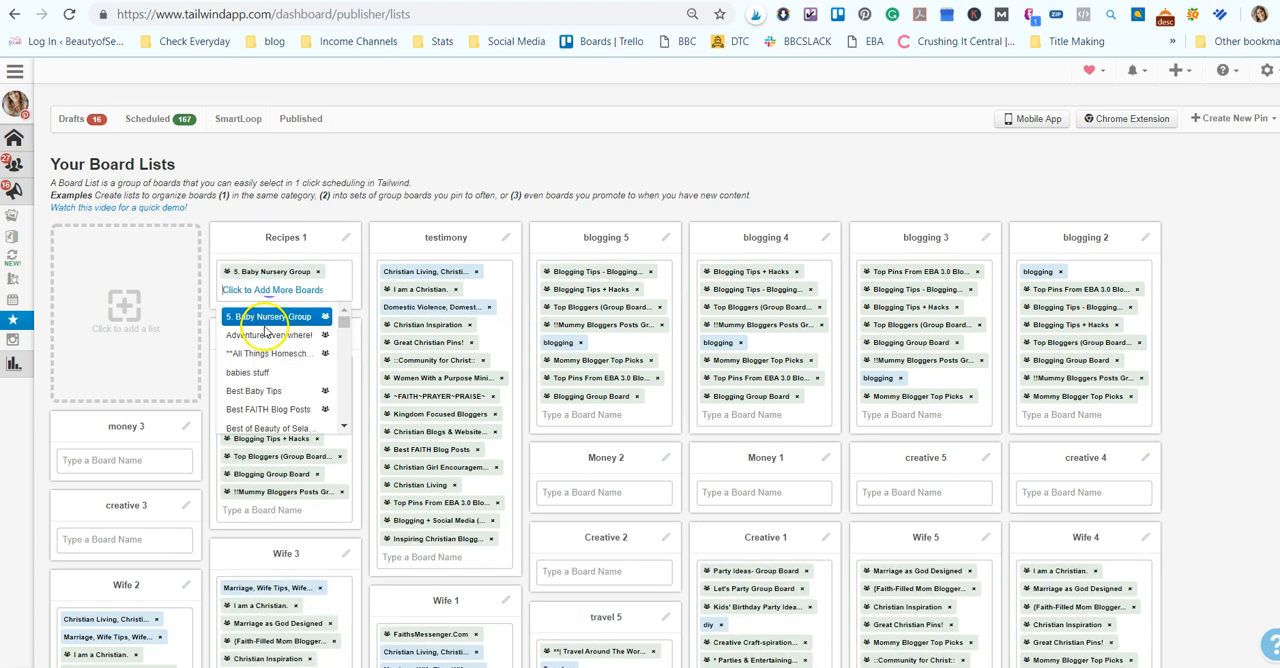
click(270, 300)
click(270, 305)
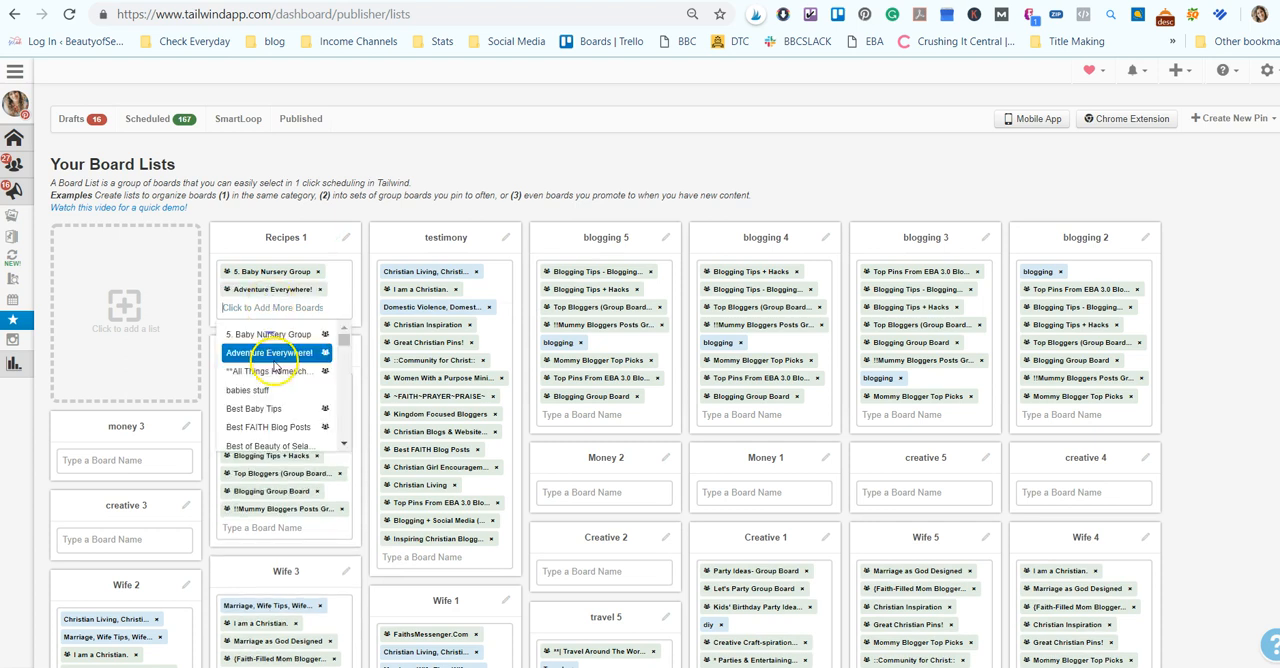
click(268, 371)
click(276, 326)
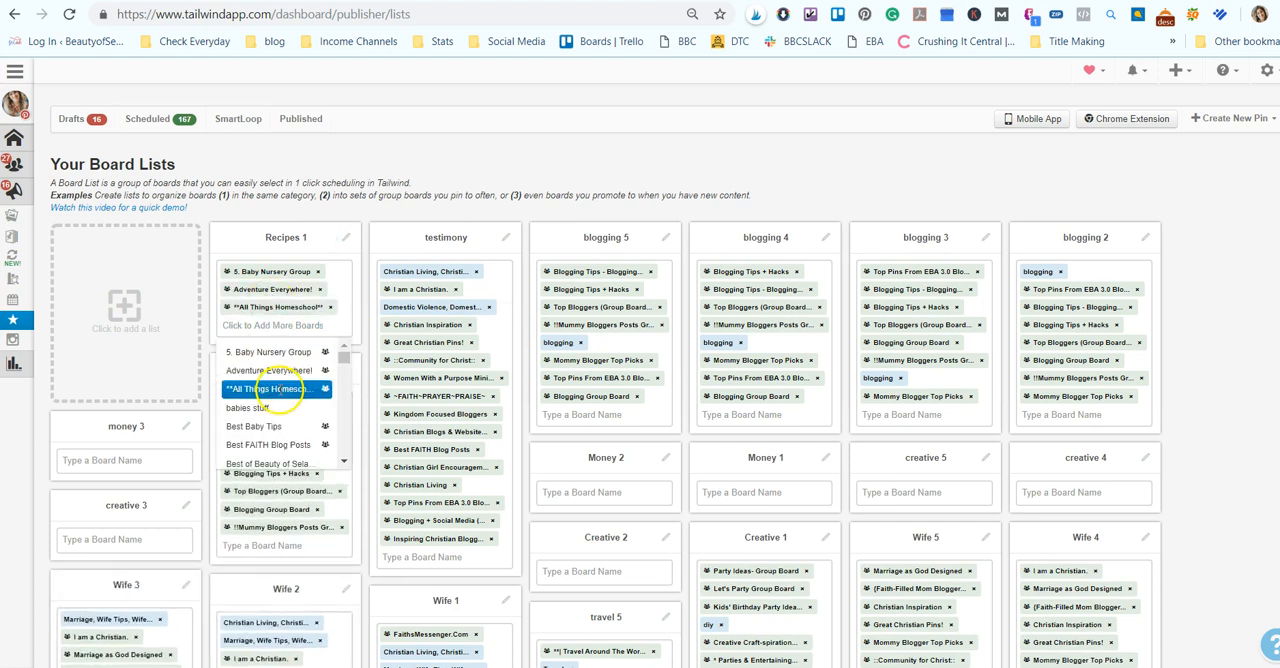
click(272, 406)
click(272, 336)
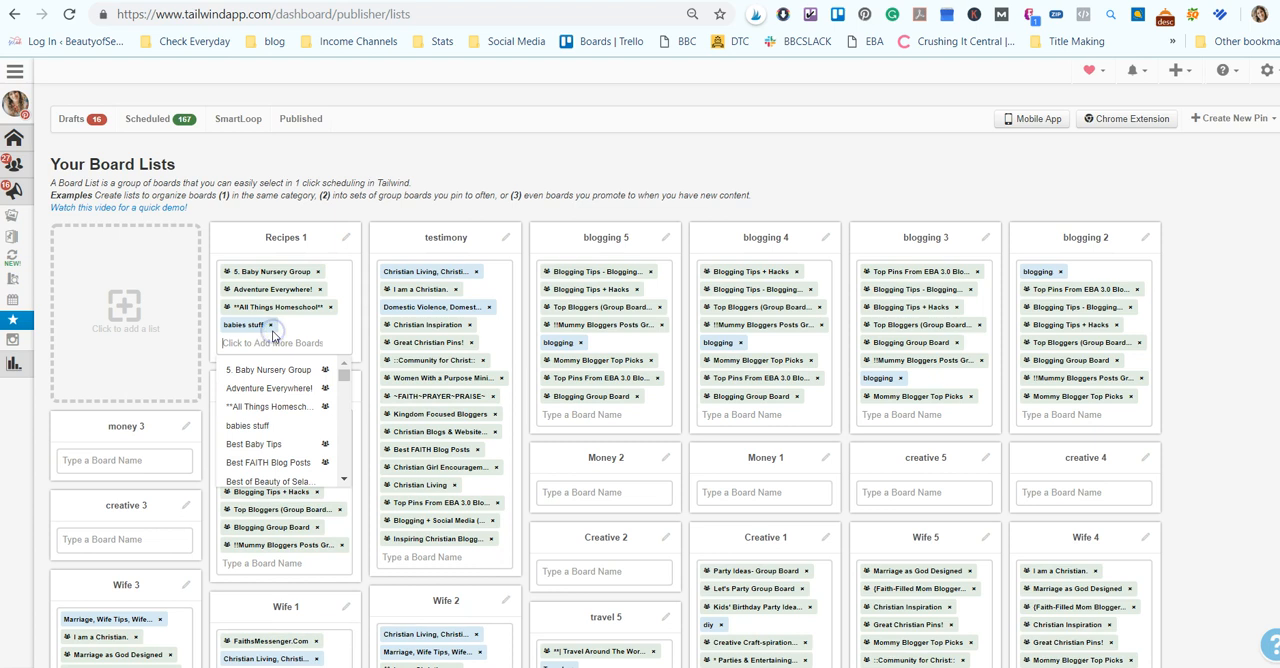
click(349, 176)
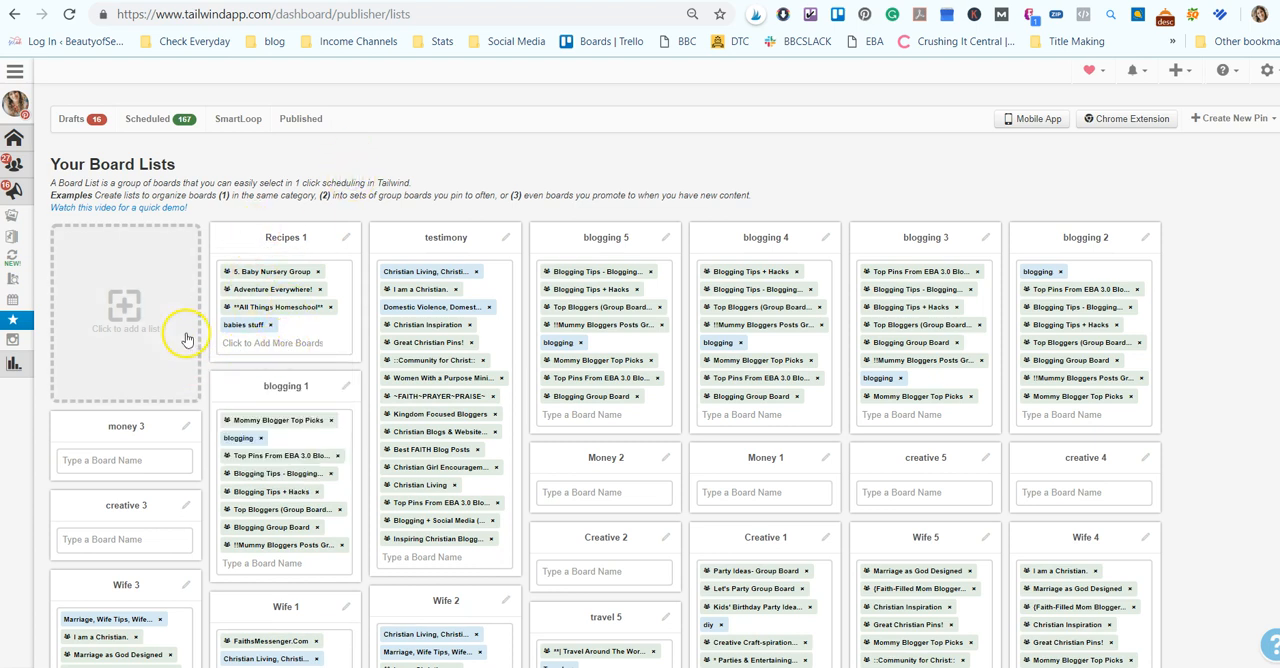
- Add another new board list and name it Recipes 2
click(116, 306)
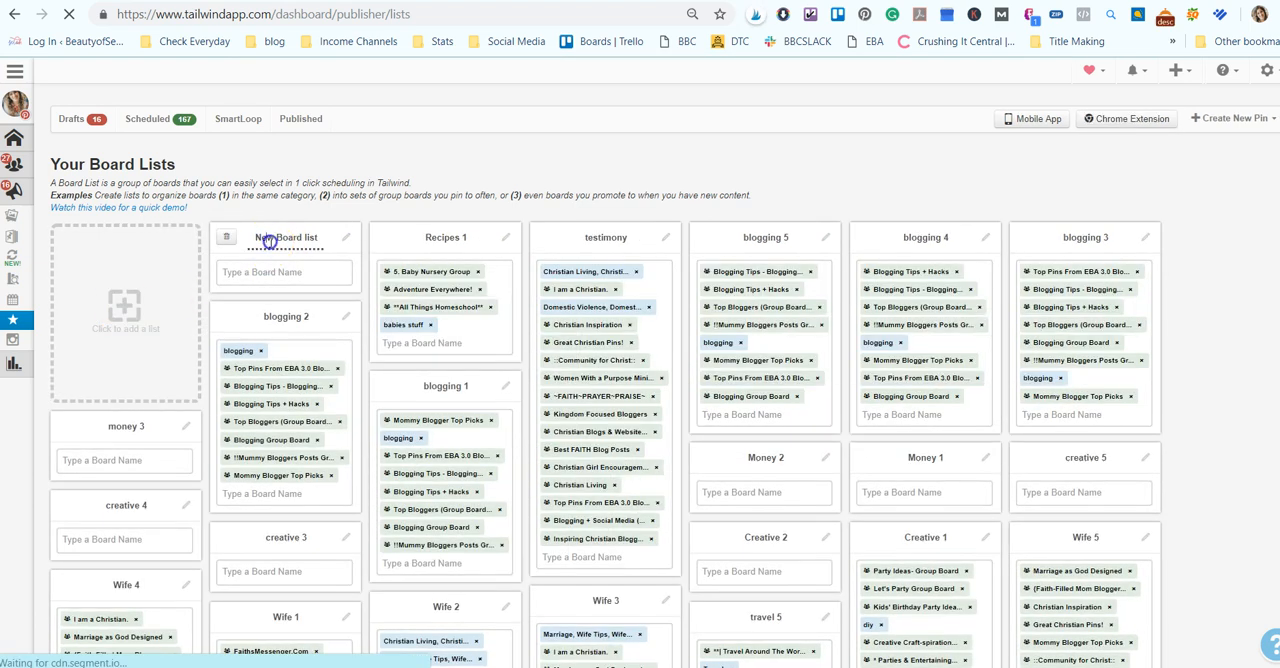
click(268, 240)
text(Recipes)
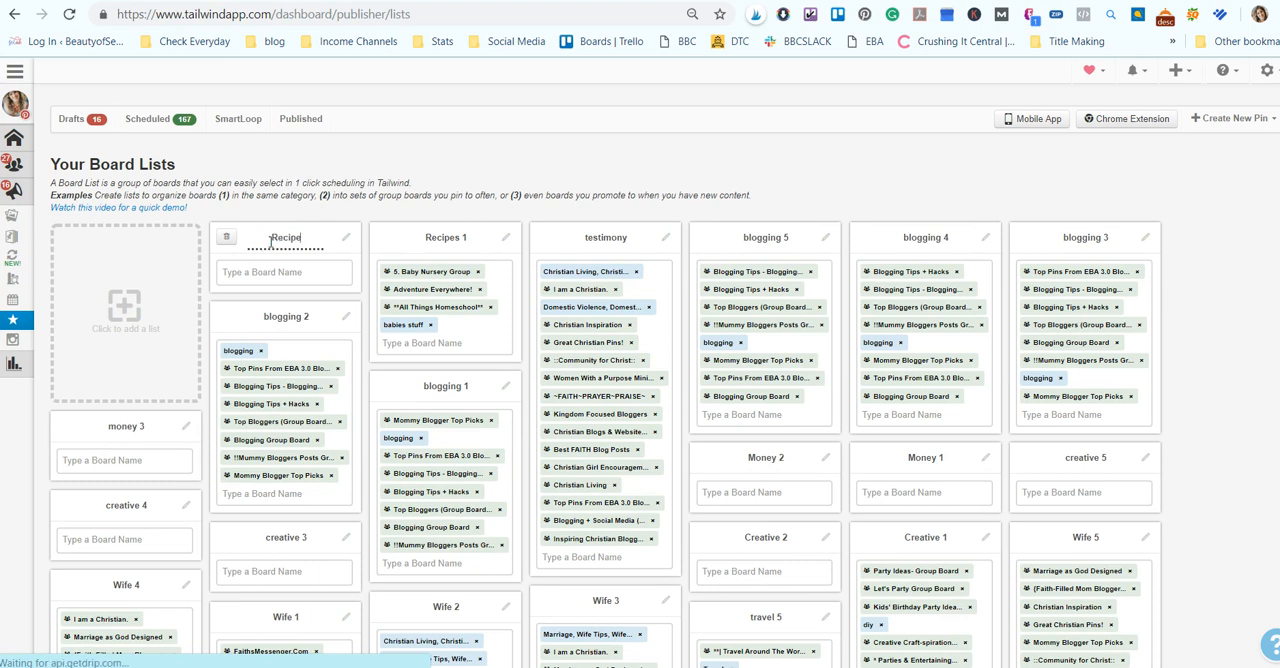
text( 2)
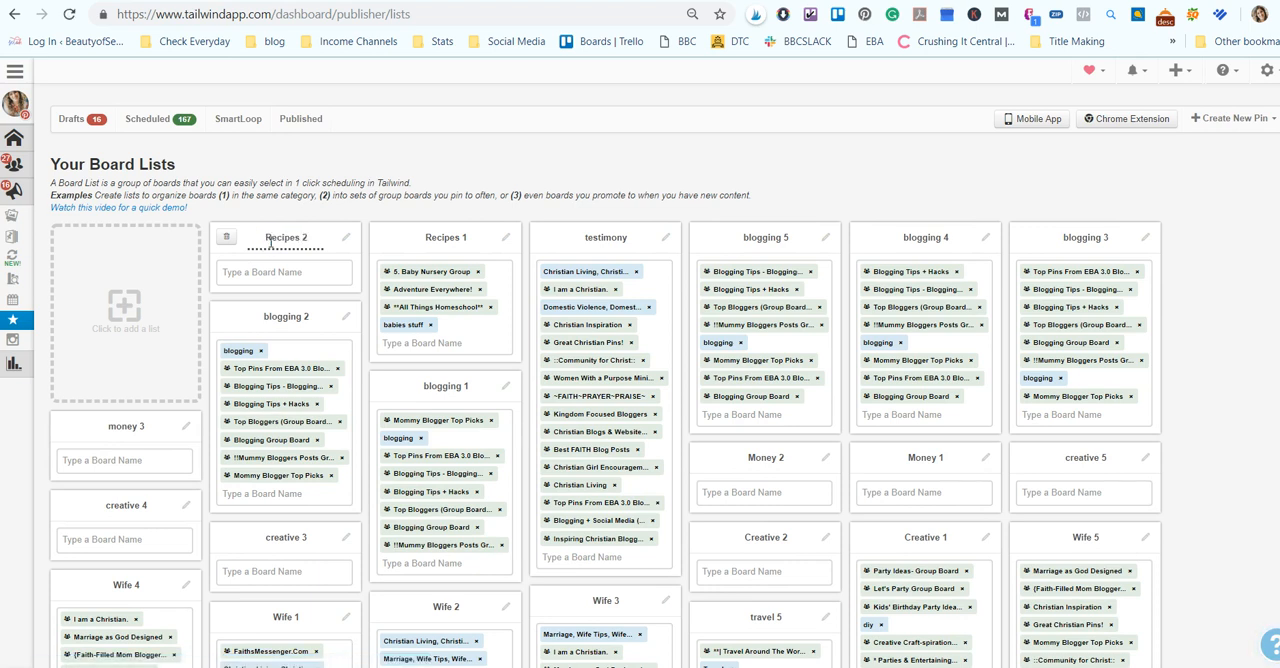
click(335, 274)
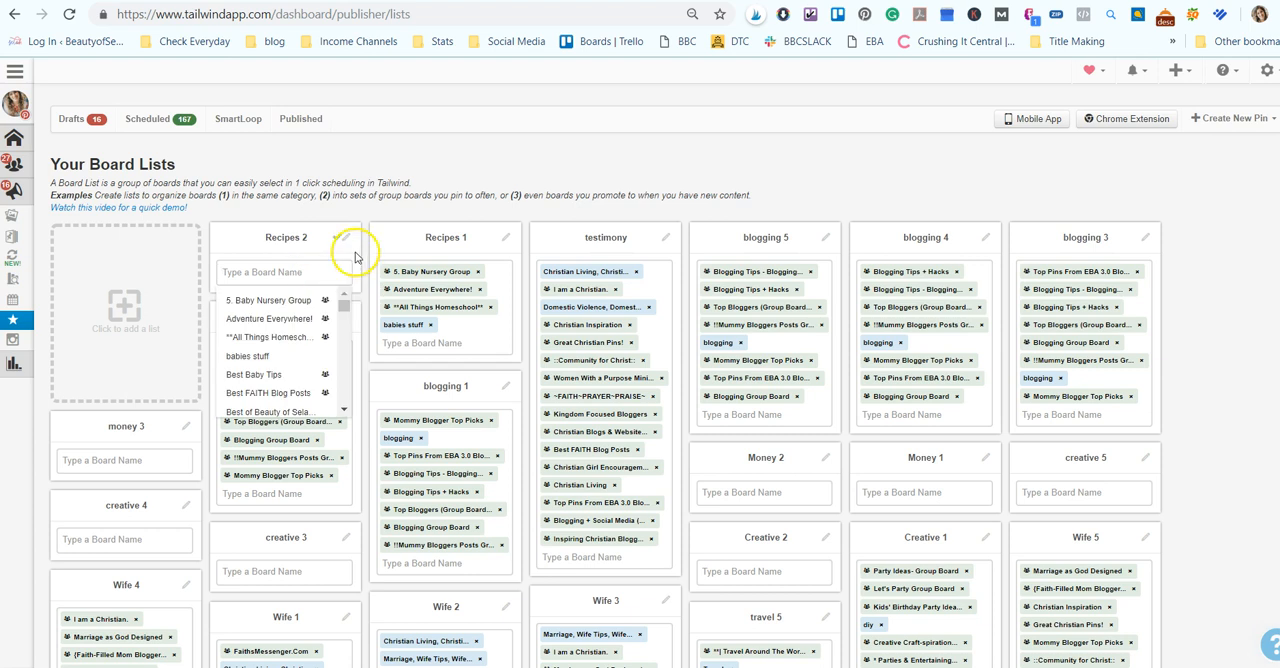
click(367, 204)
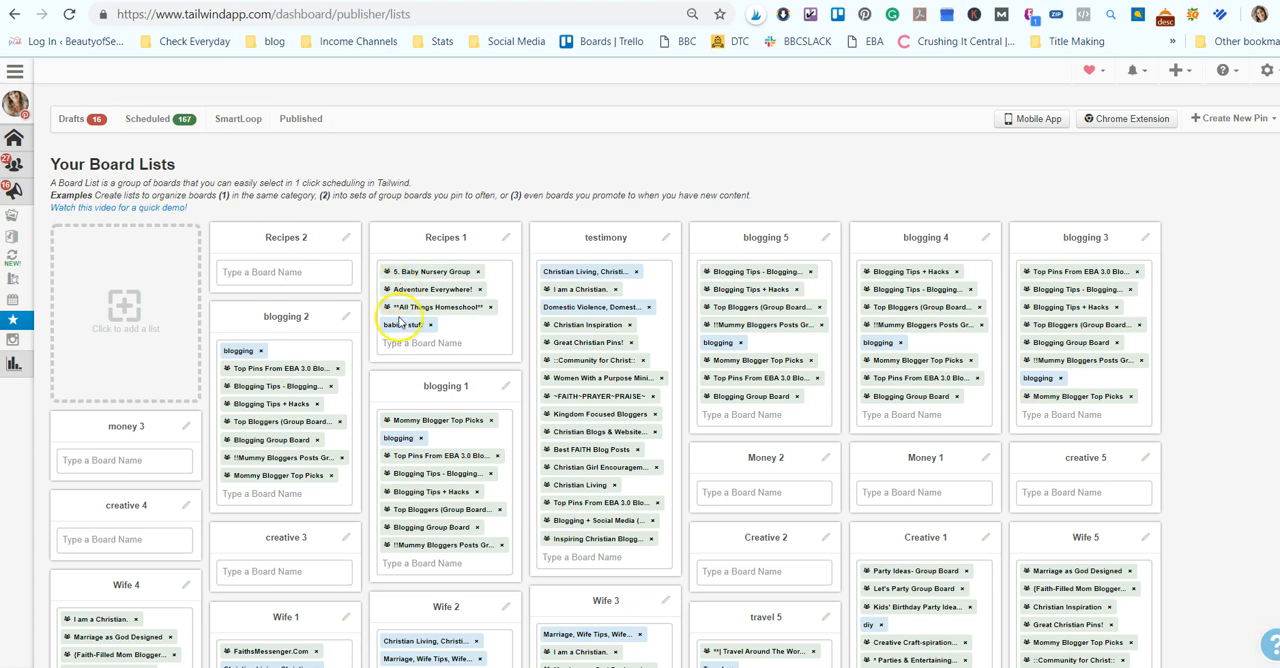
- Fill the Recipes 2 list with Adventure Everywhere!, **All Things Homeschool**, babies stuff and 5. Baby Nursery Group, in that order
click(295, 272)
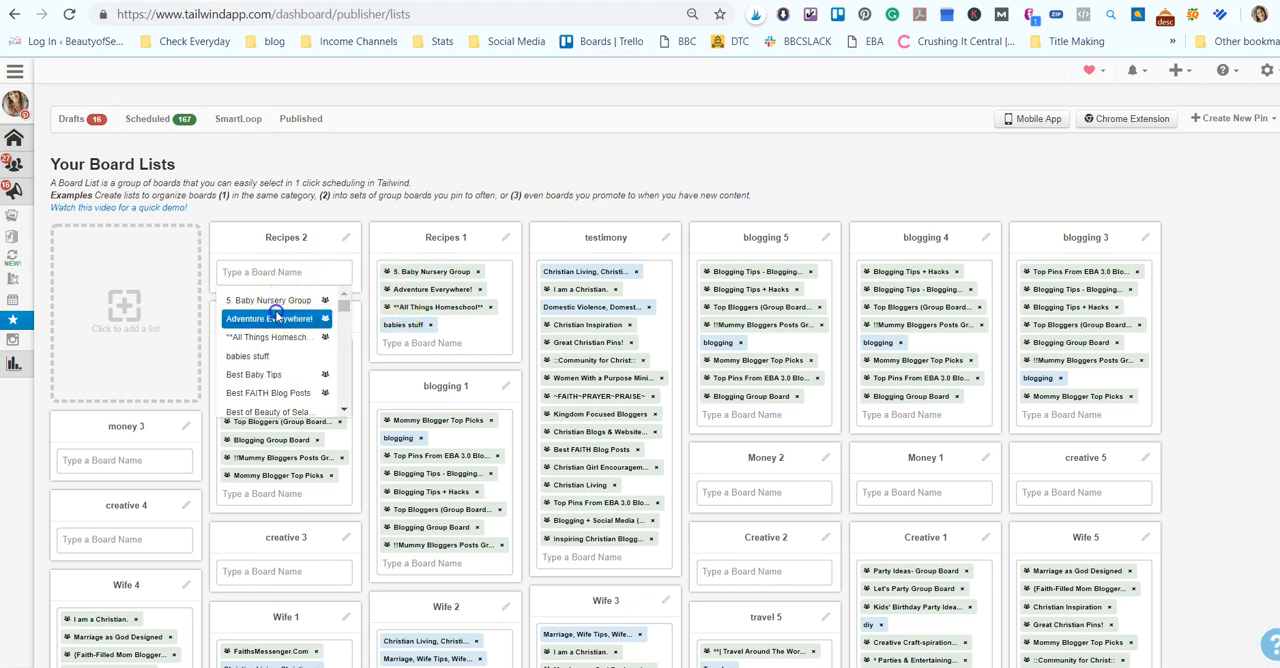
click(268, 318)
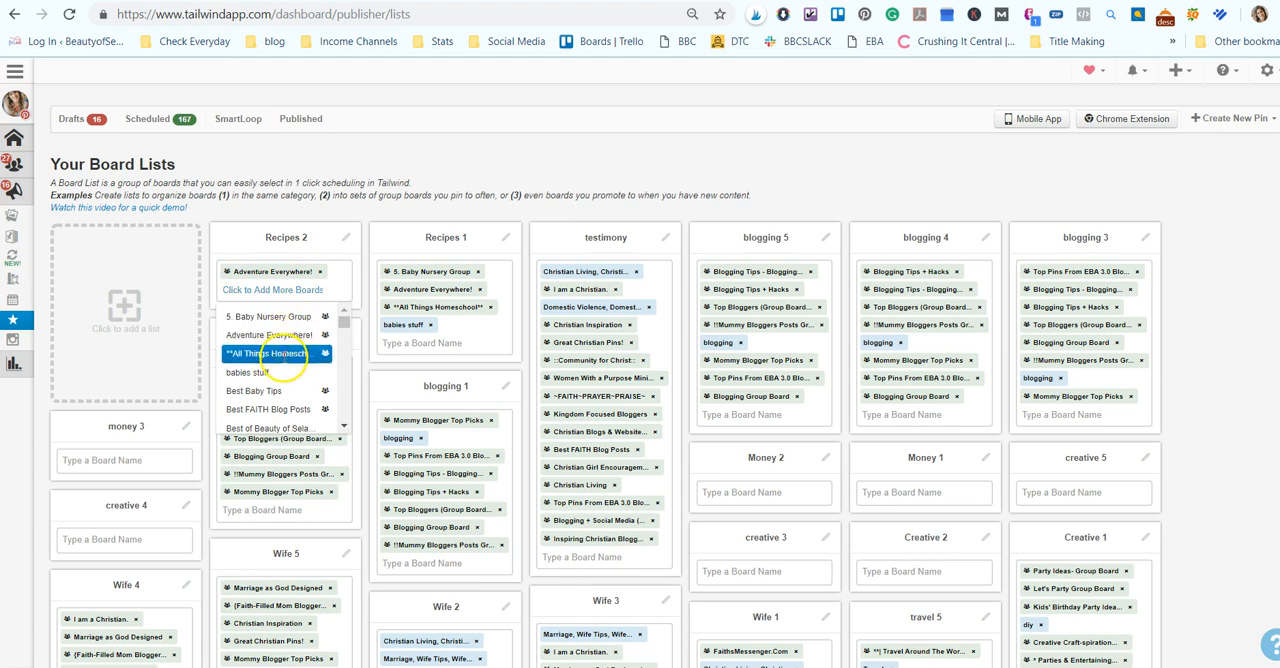
click(286, 352)
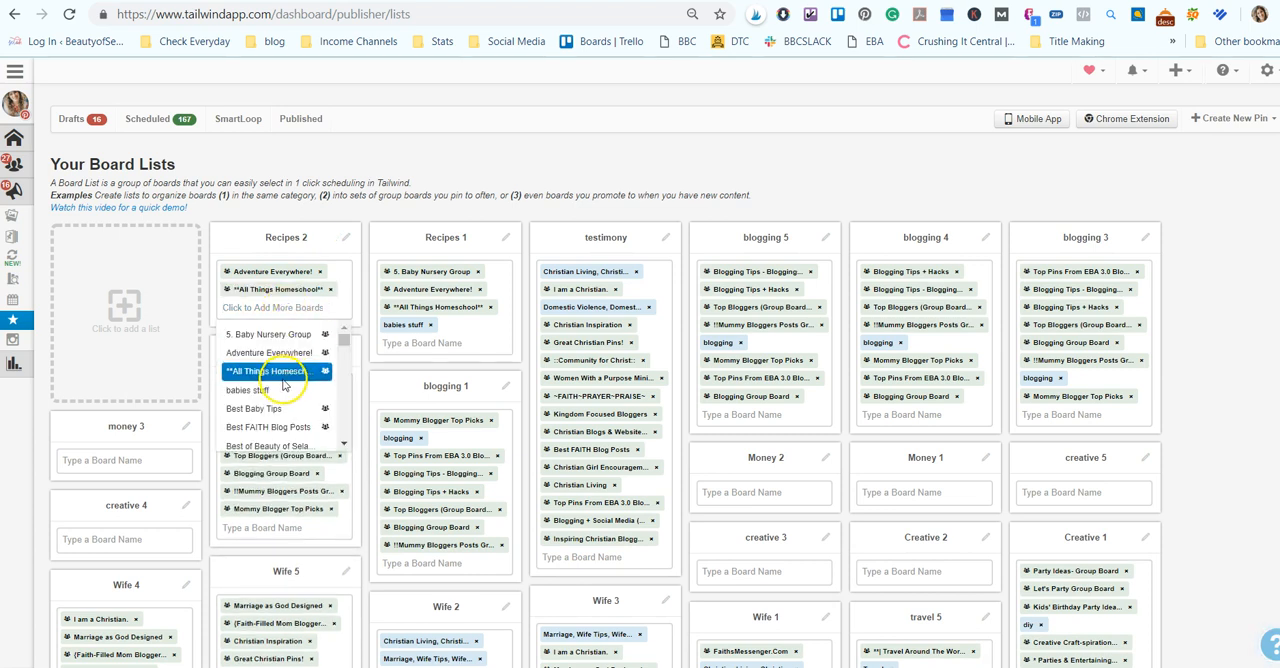
click(283, 390)
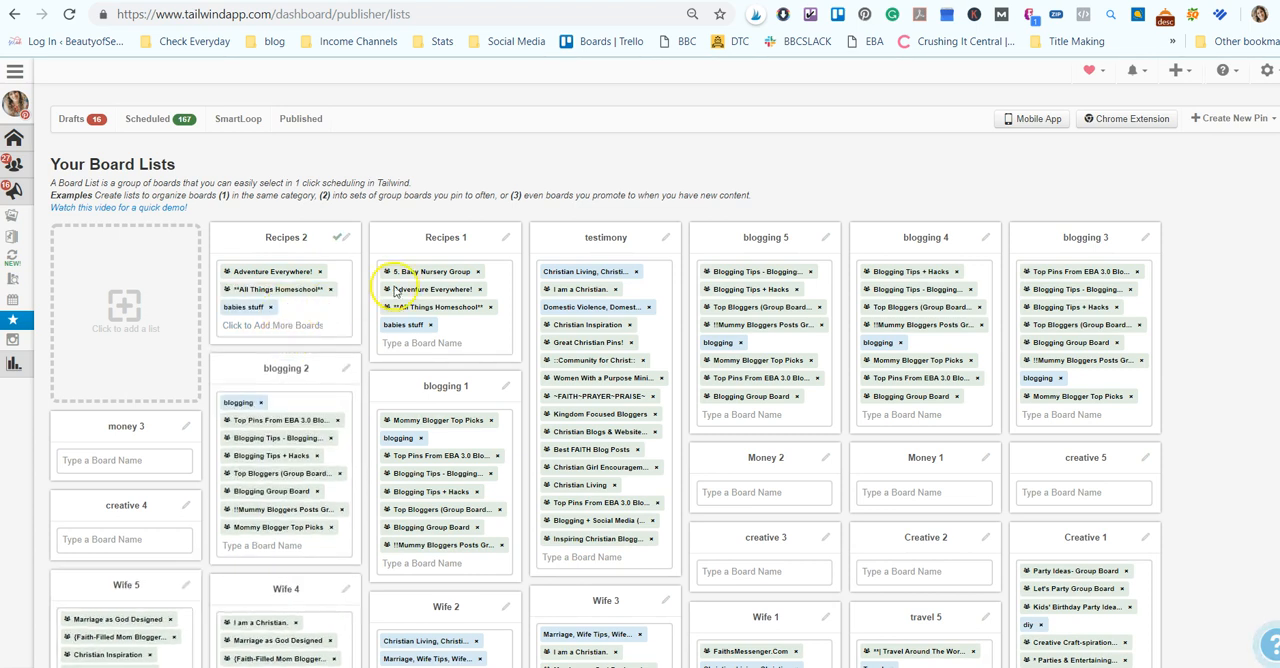
click(274, 324)
click(298, 360)
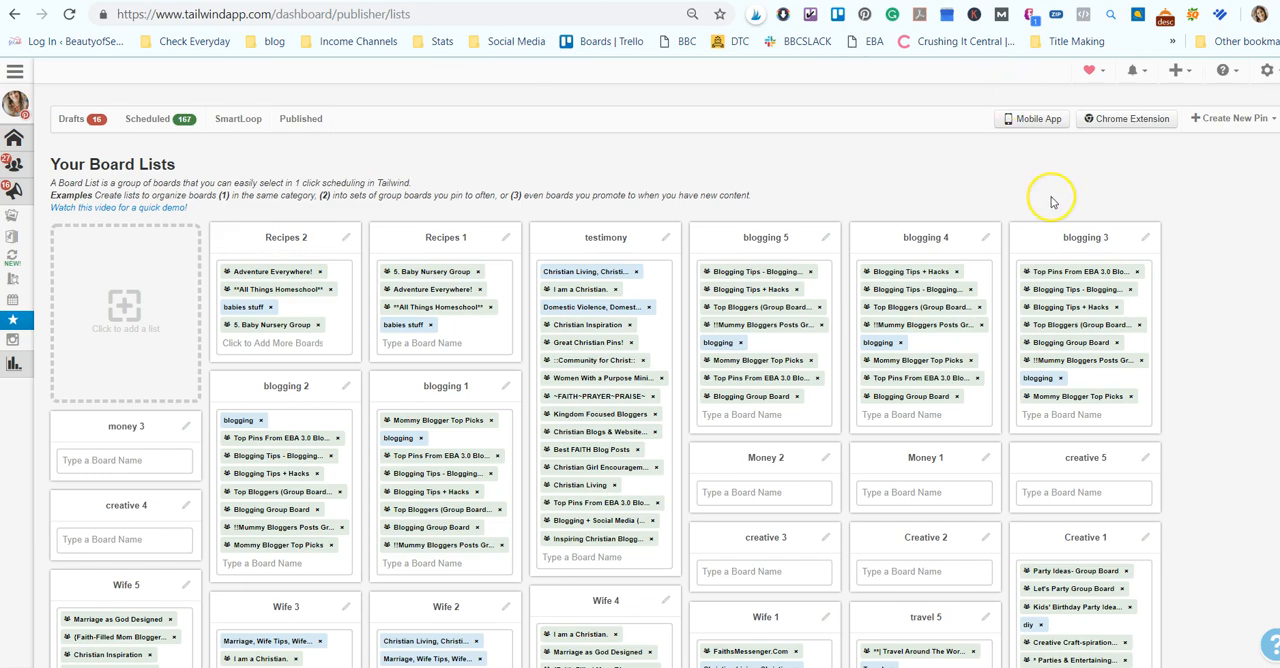
scroll(723, 424, down, 1)
scroll(723, 424, down, 5)
scroll(749, 371, up, 3)
scroll(757, 430, down, 2)
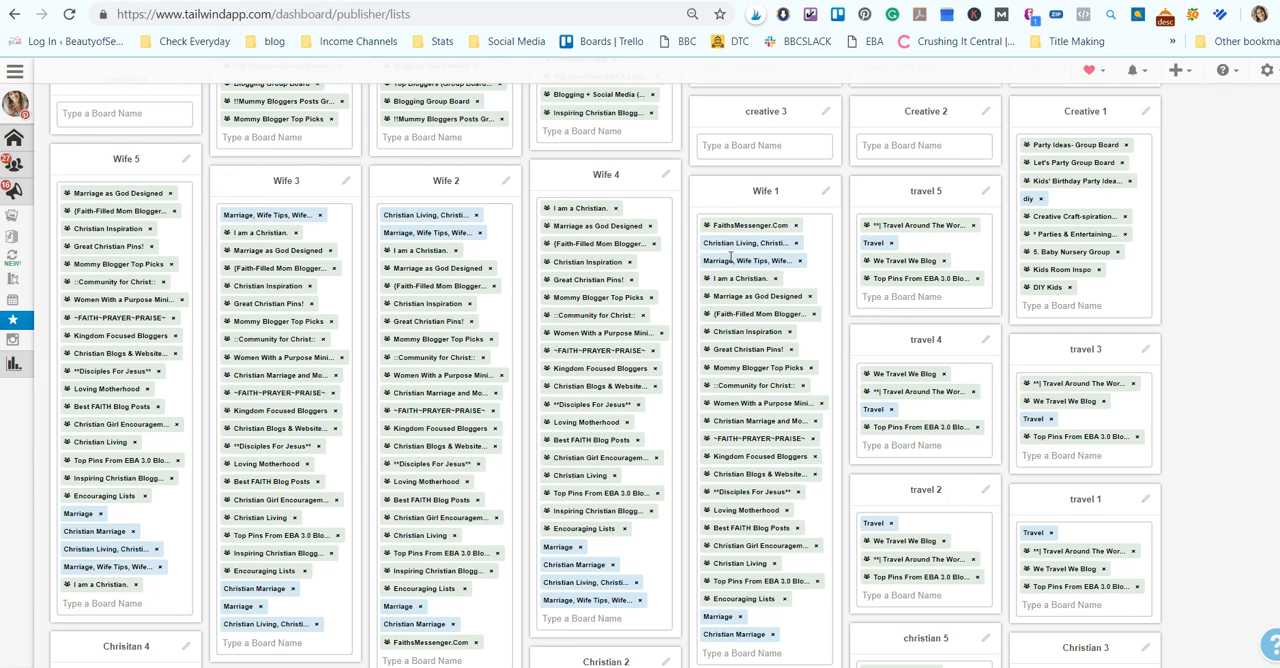
scroll(735, 260, up, 5)
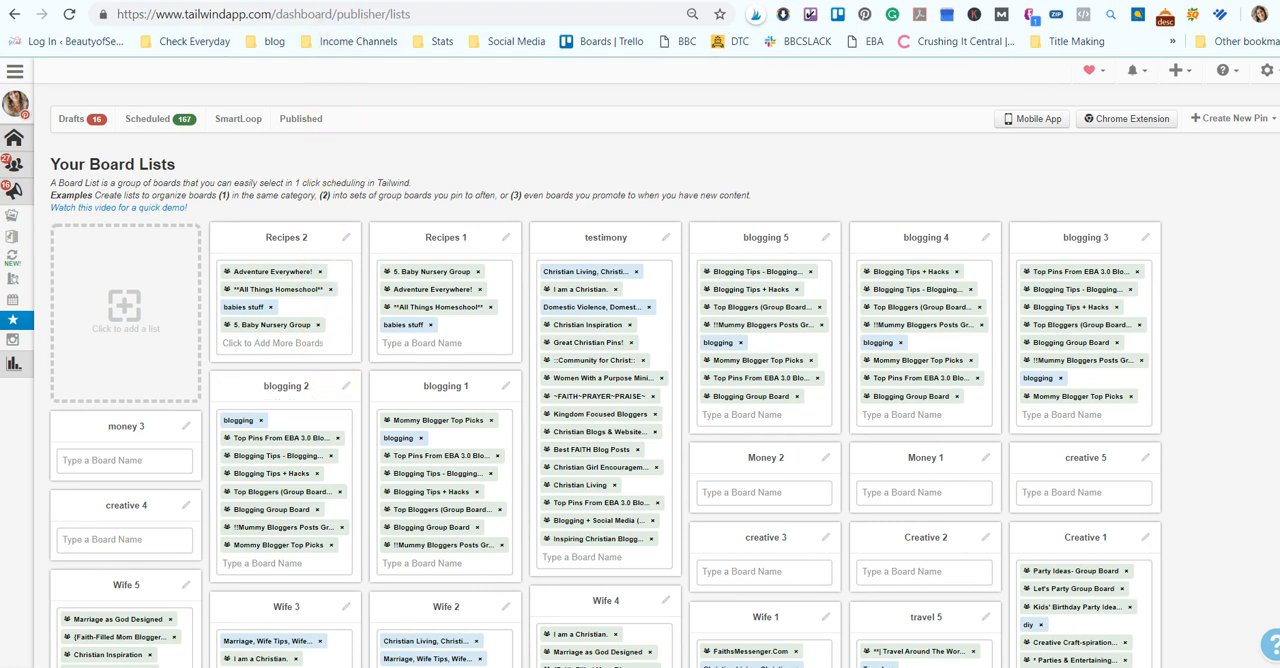
- Switch to the Pinterest profile and open the Christian section of the Best of Beauty of Selah board
click(346, 1)
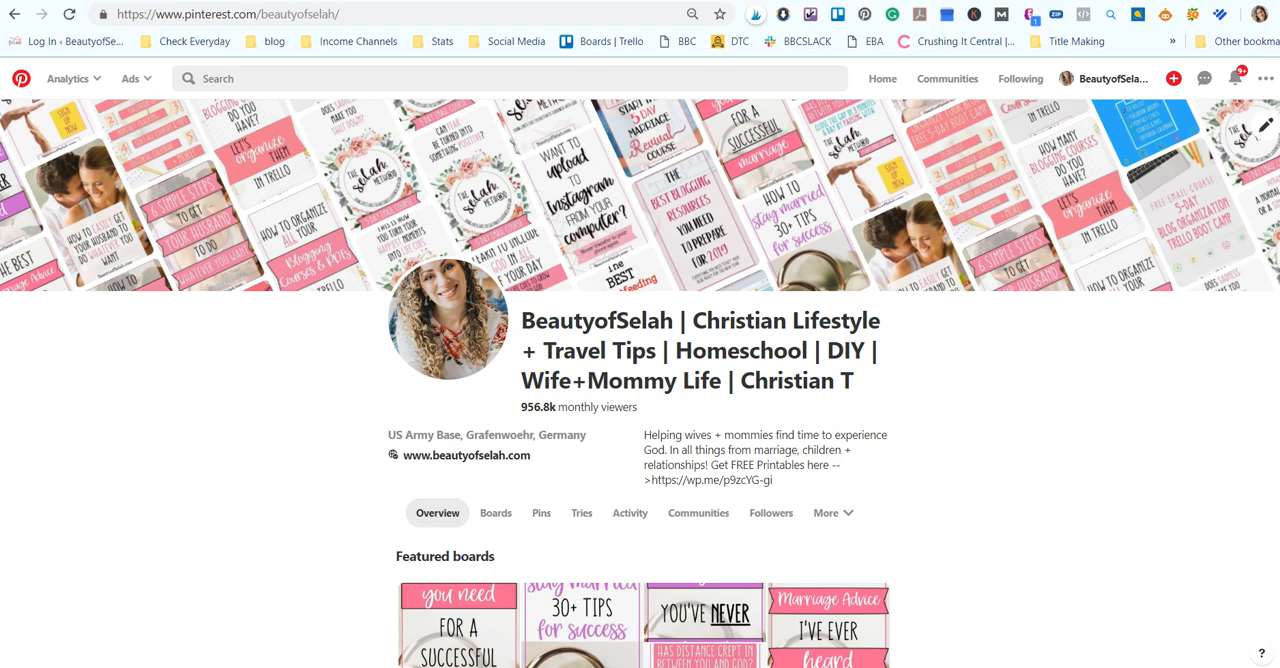
scroll(306, 520, down, 2)
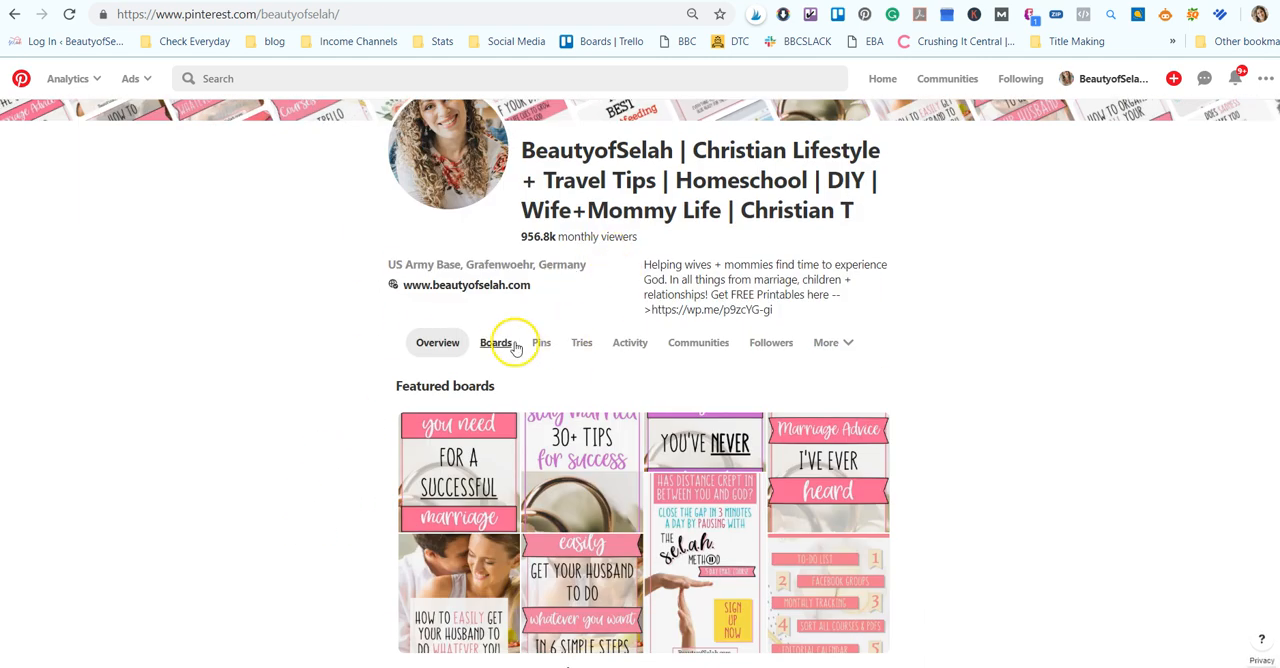
click(496, 342)
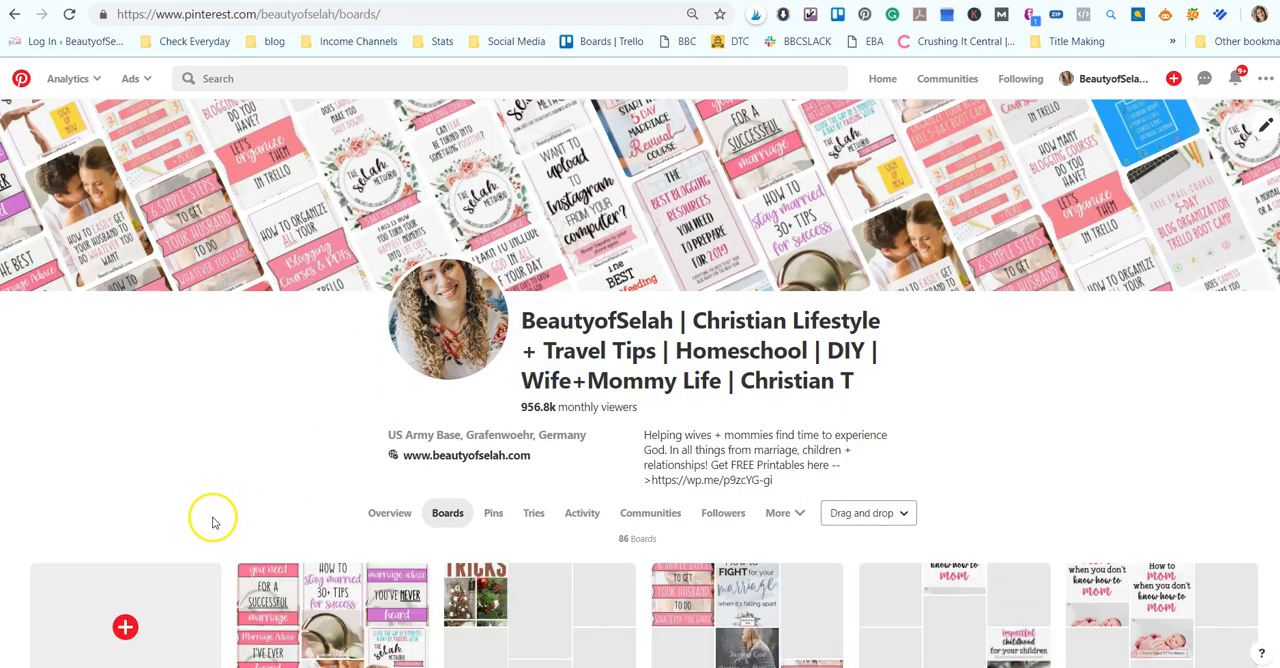
scroll(211, 500, down, 3)
click(322, 296)
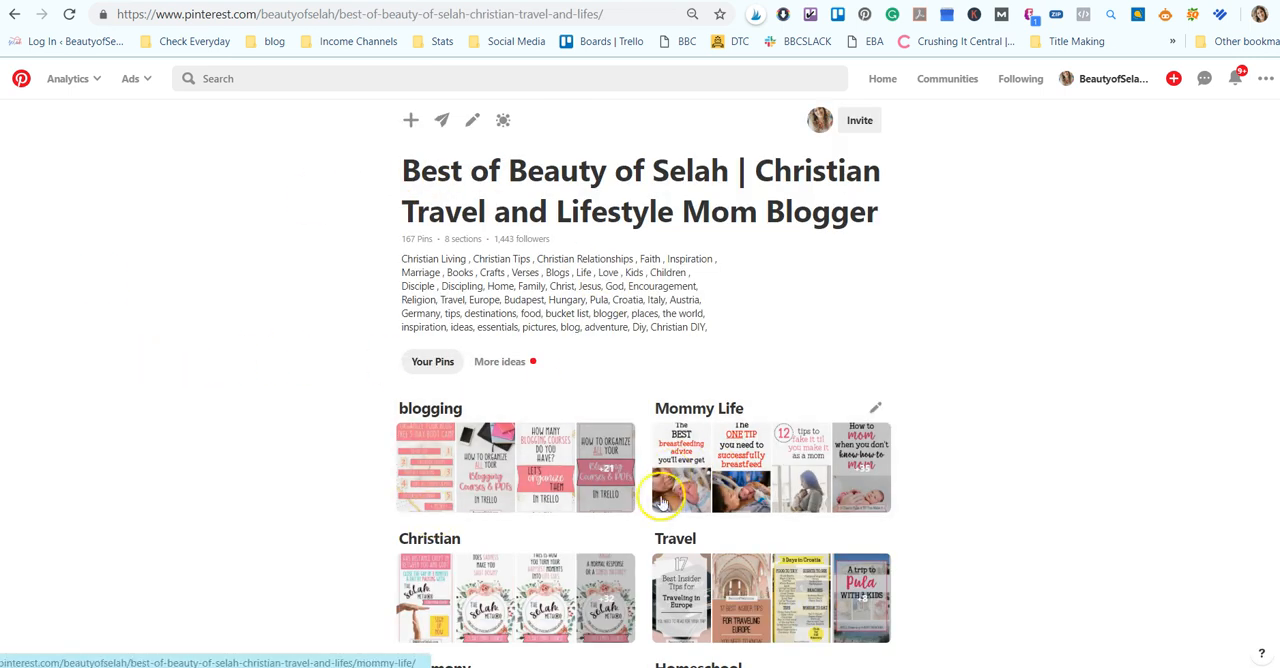
click(431, 560)
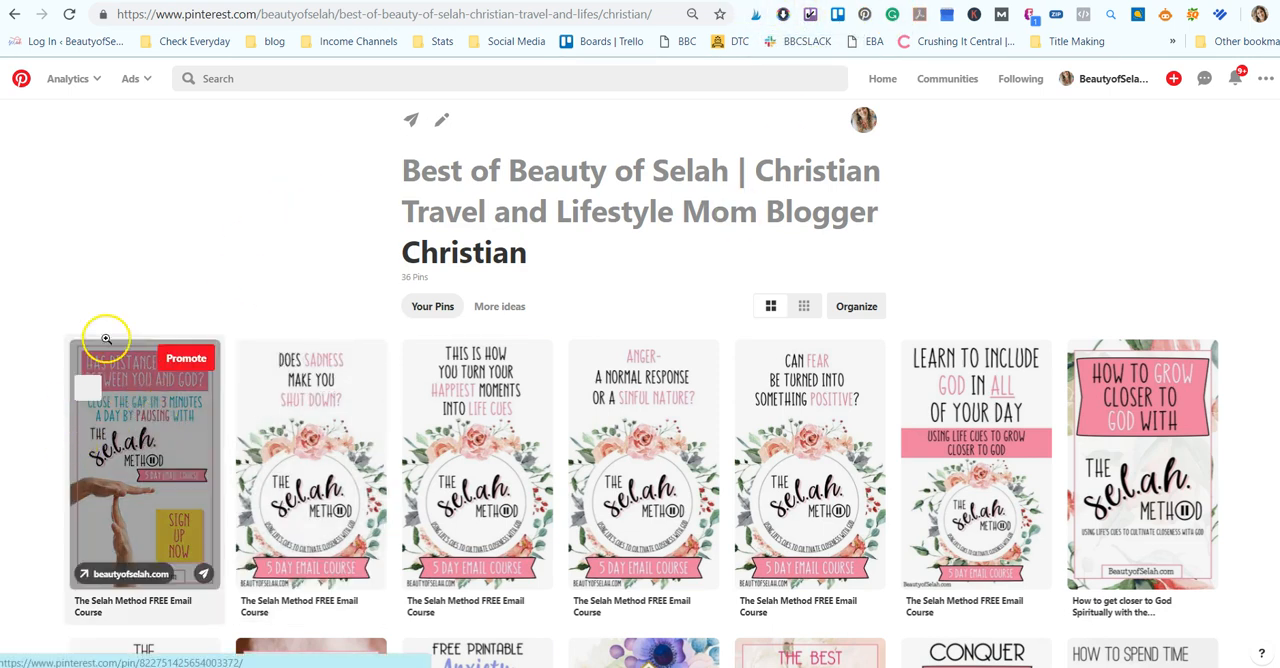
- Open the first Selah Method email course pin in the Tailwind scheduler and assign it the Christian 1 board list
click(86, 394)
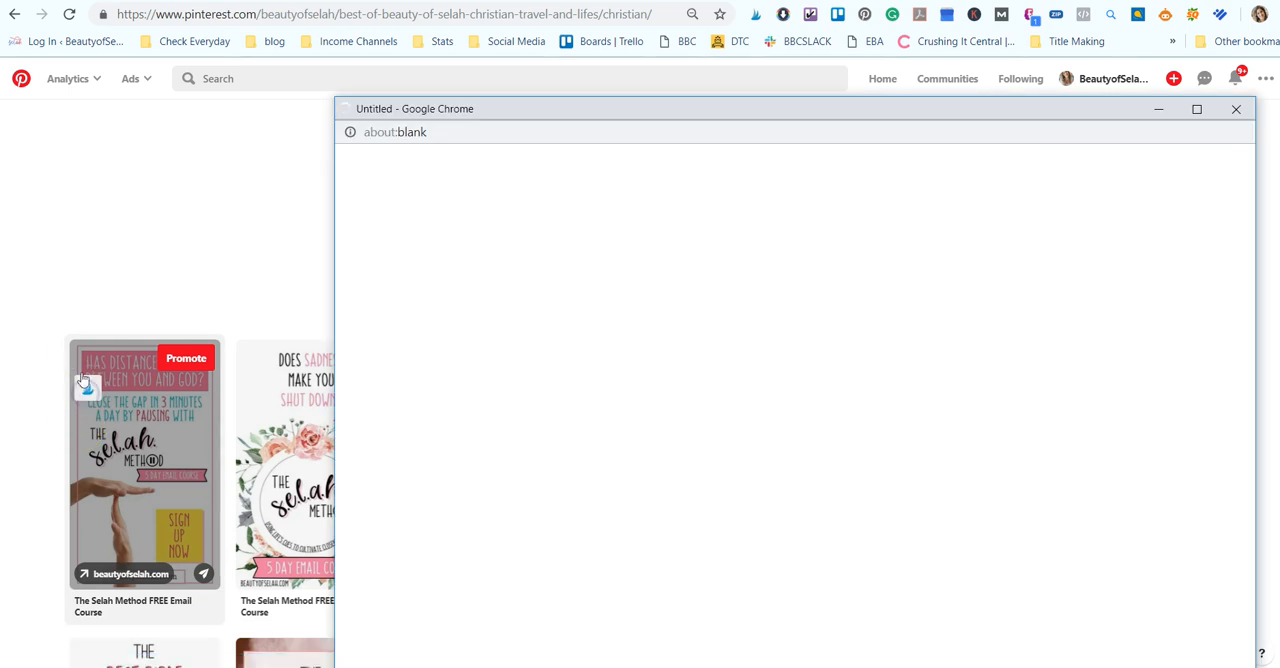
drag(575, 119, 434, 34)
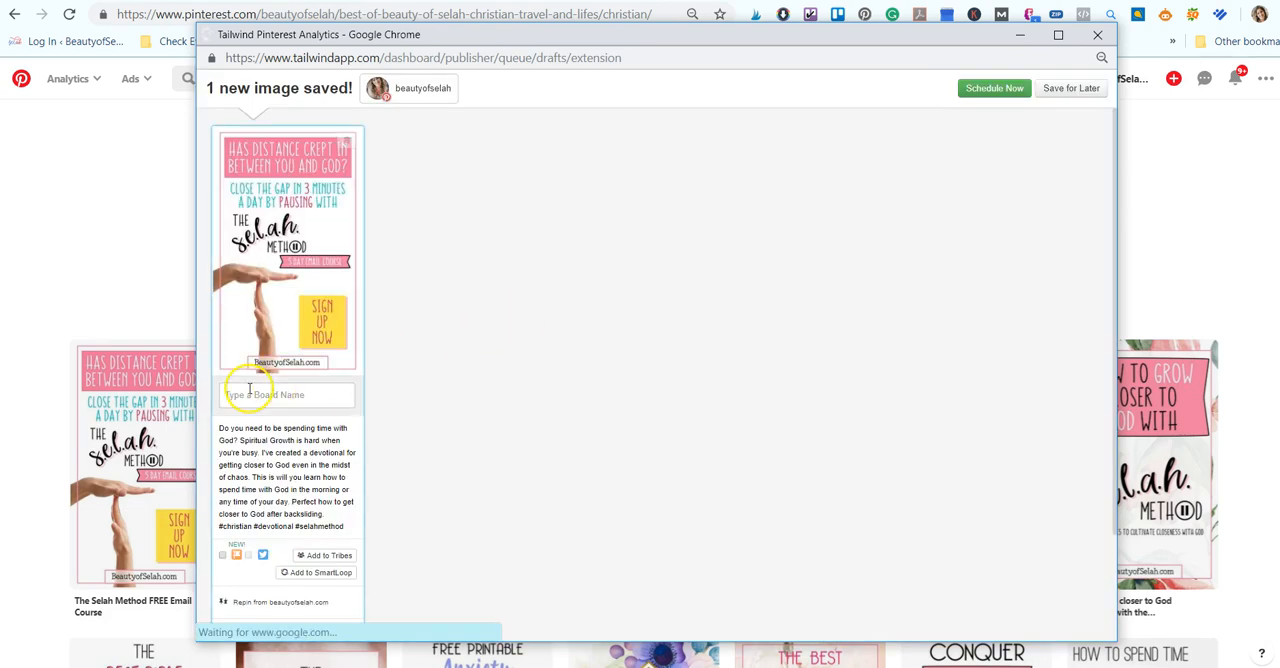
click(249, 393)
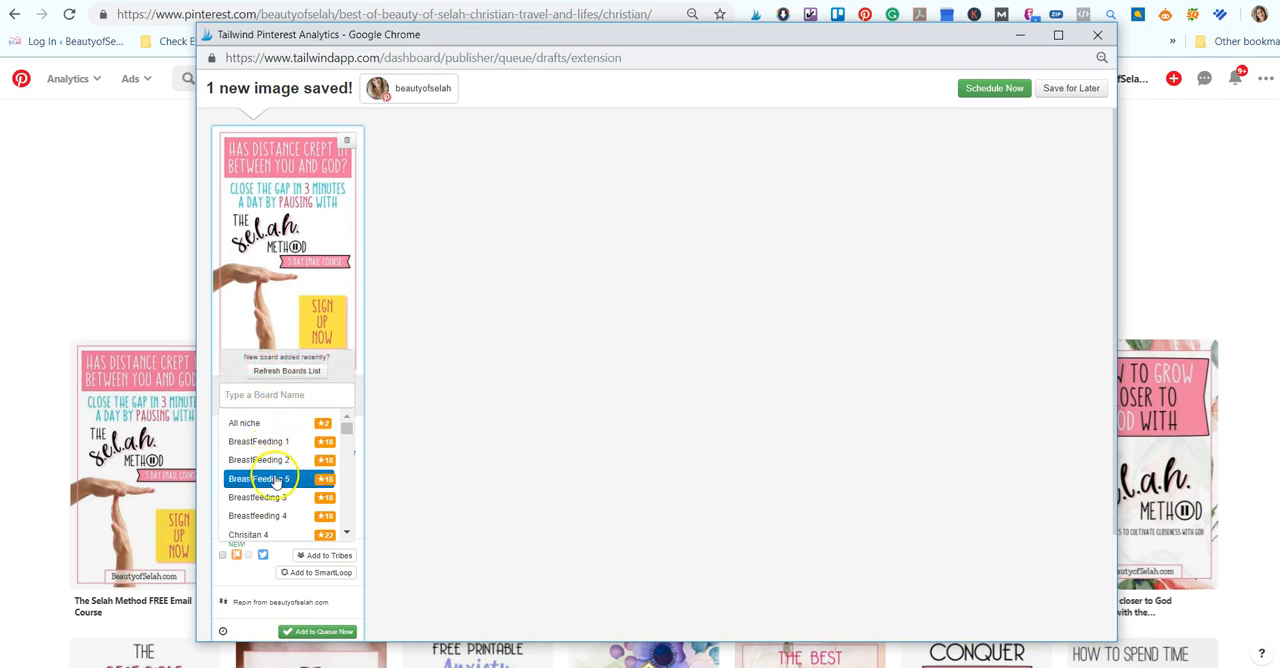
scroll(276, 481, down, 3)
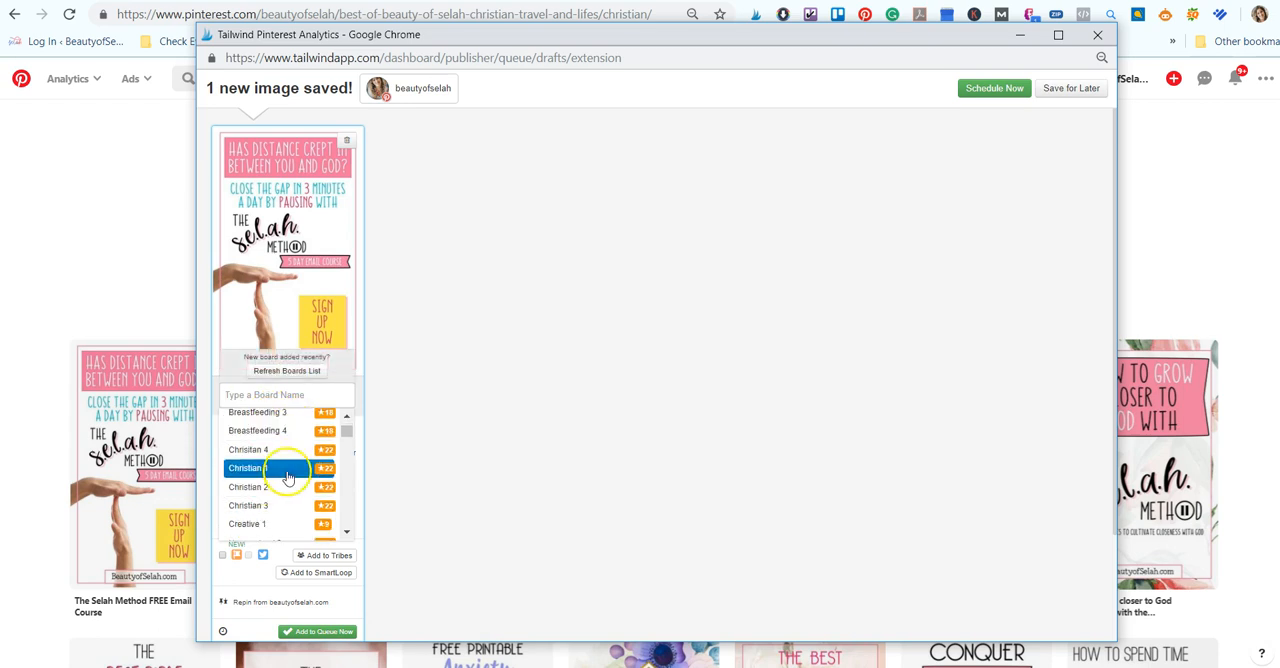
click(252, 470)
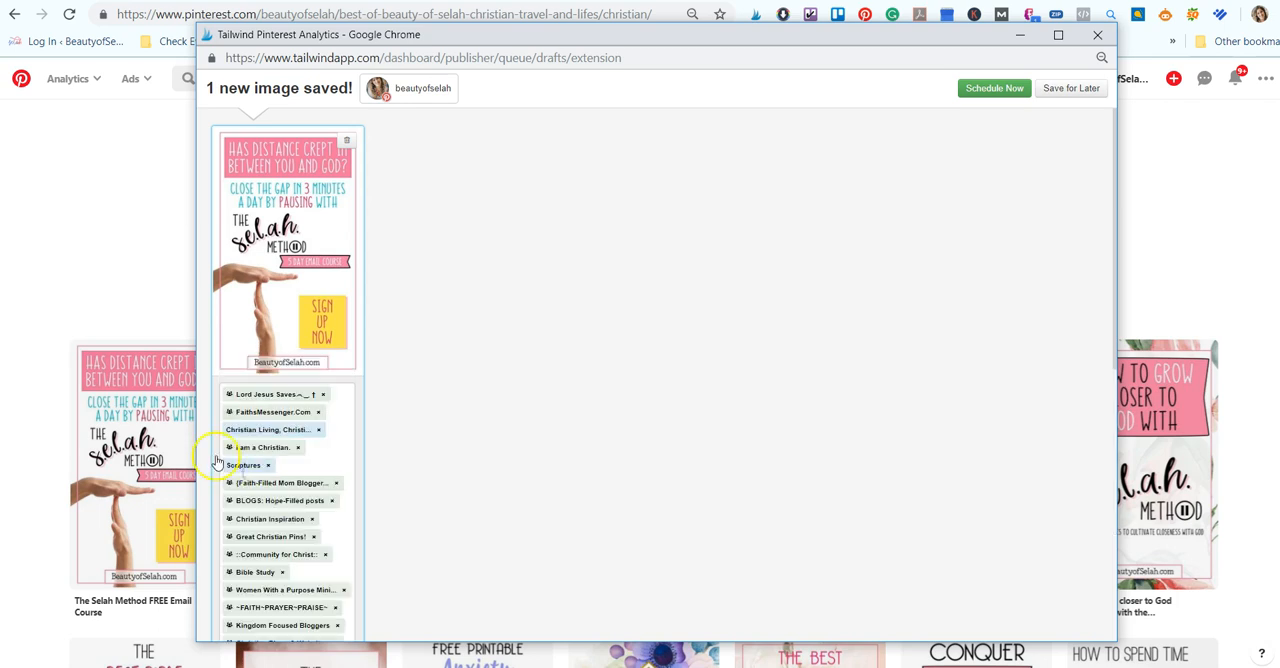
- Open the pin's interval settings, try a minimum time of 2d and 18h between pins, and check the schedule preview
scroll(305, 545, down, 5)
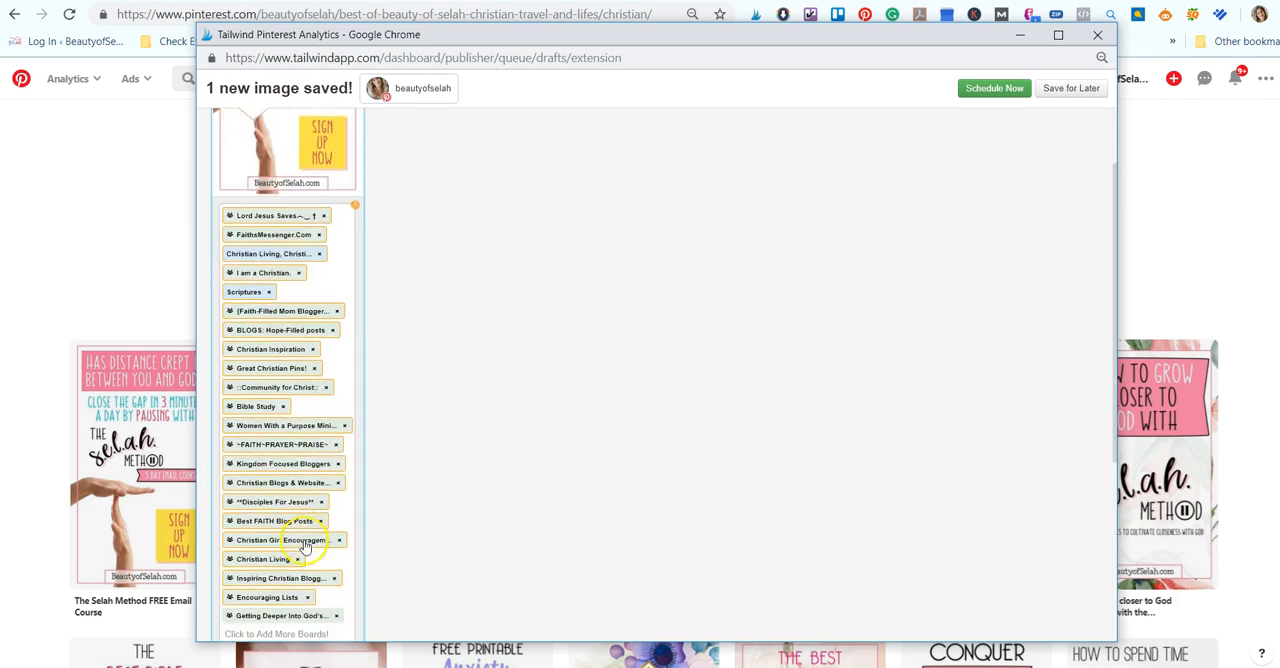
scroll(289, 340, down, 2)
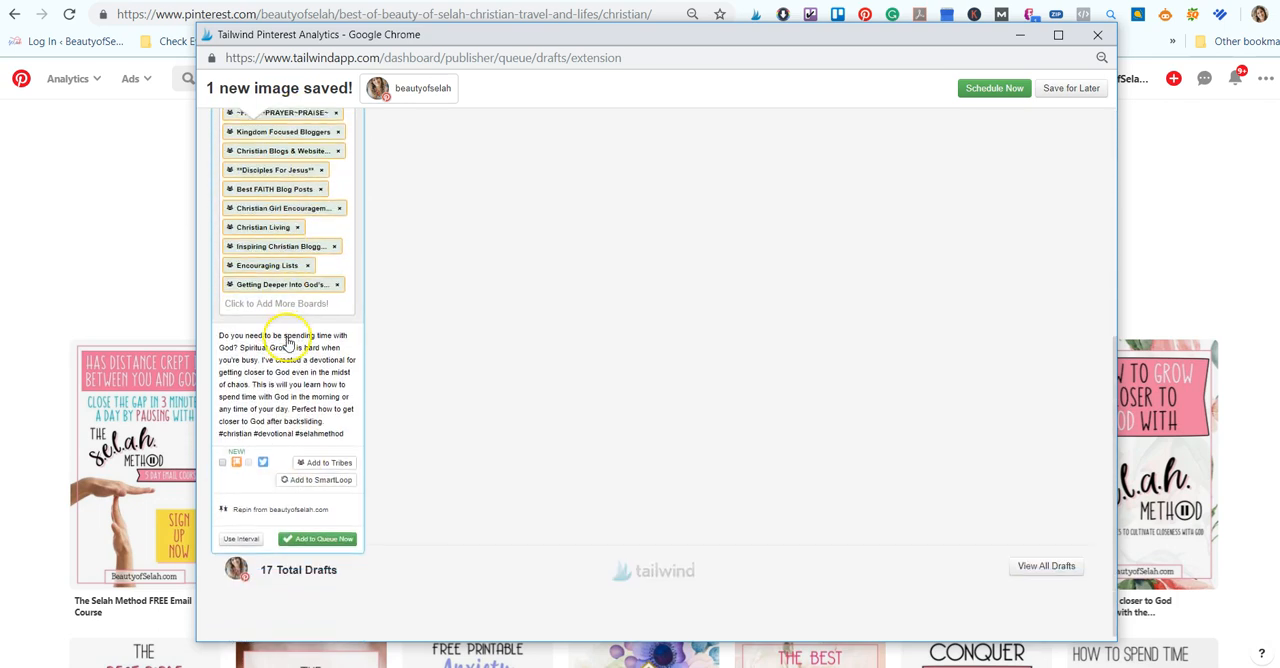
click(244, 542)
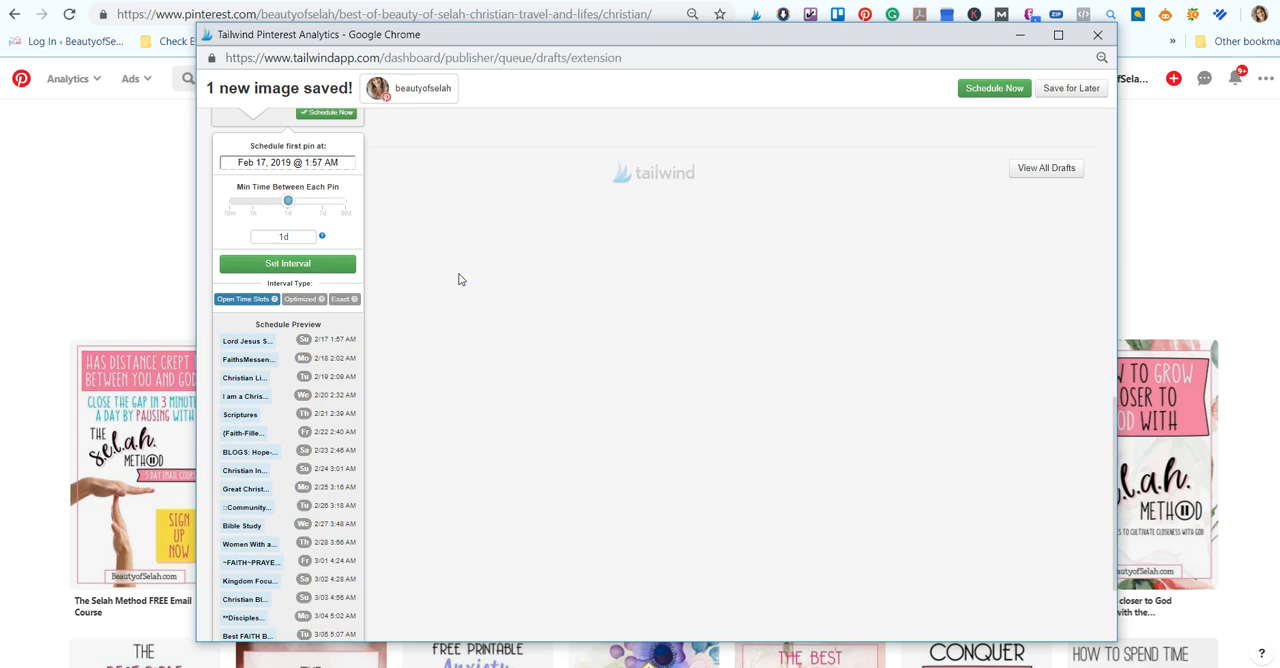
click(292, 205)
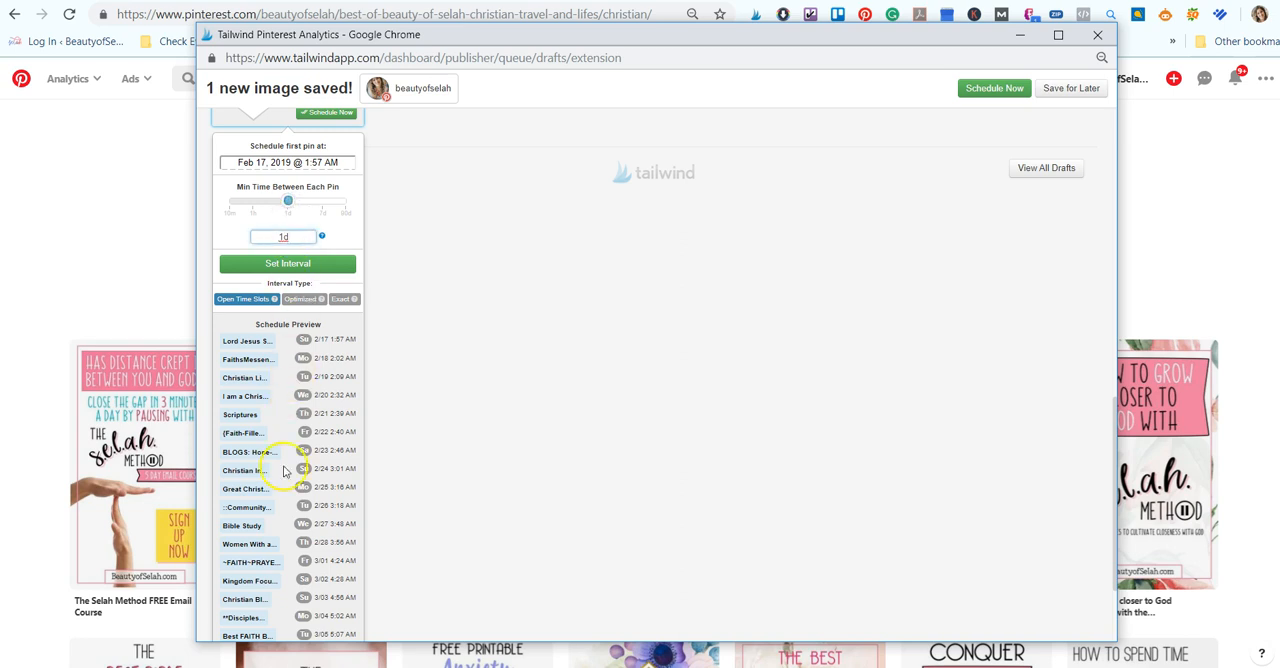
mouse_move(289, 212)
mouse_down()
mouse_move(244, 207)
mouse_move(298, 208)
mouse_up()
scroll(296, 390, down, 2)
scroll(302, 428, up, 3)
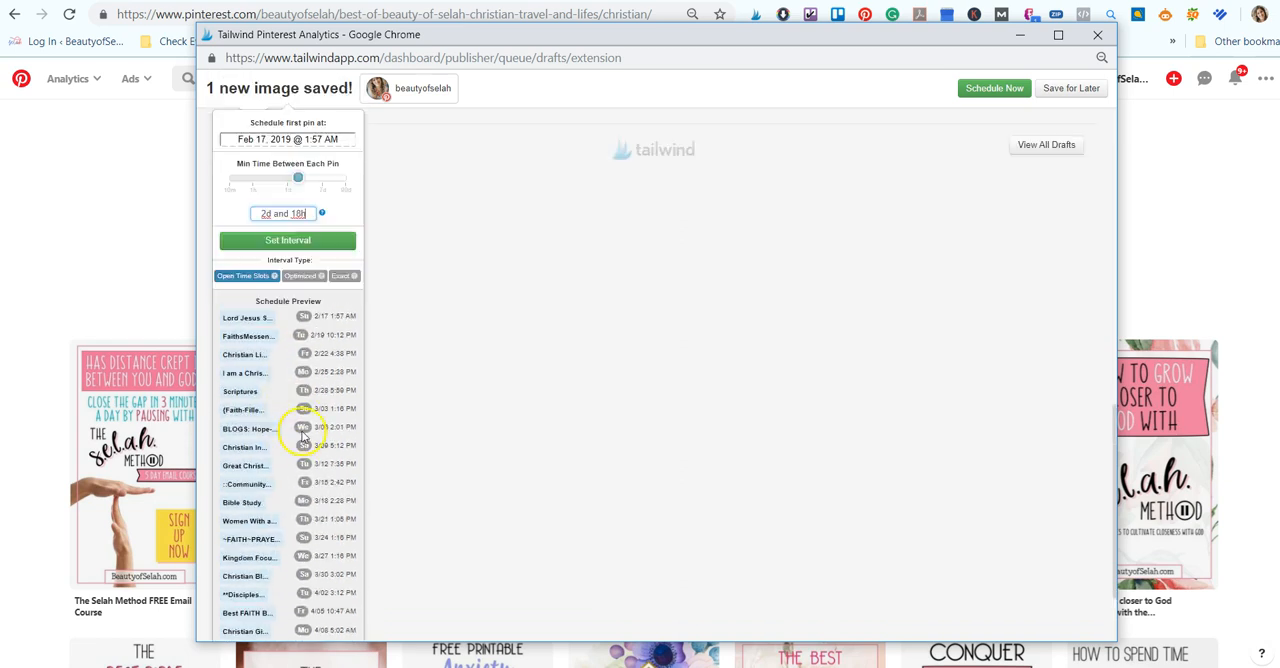
- Try shorter minimum intervals of 1d and 10h and of 16h, and review the resulting schedule preview
drag(302, 224, 291, 226)
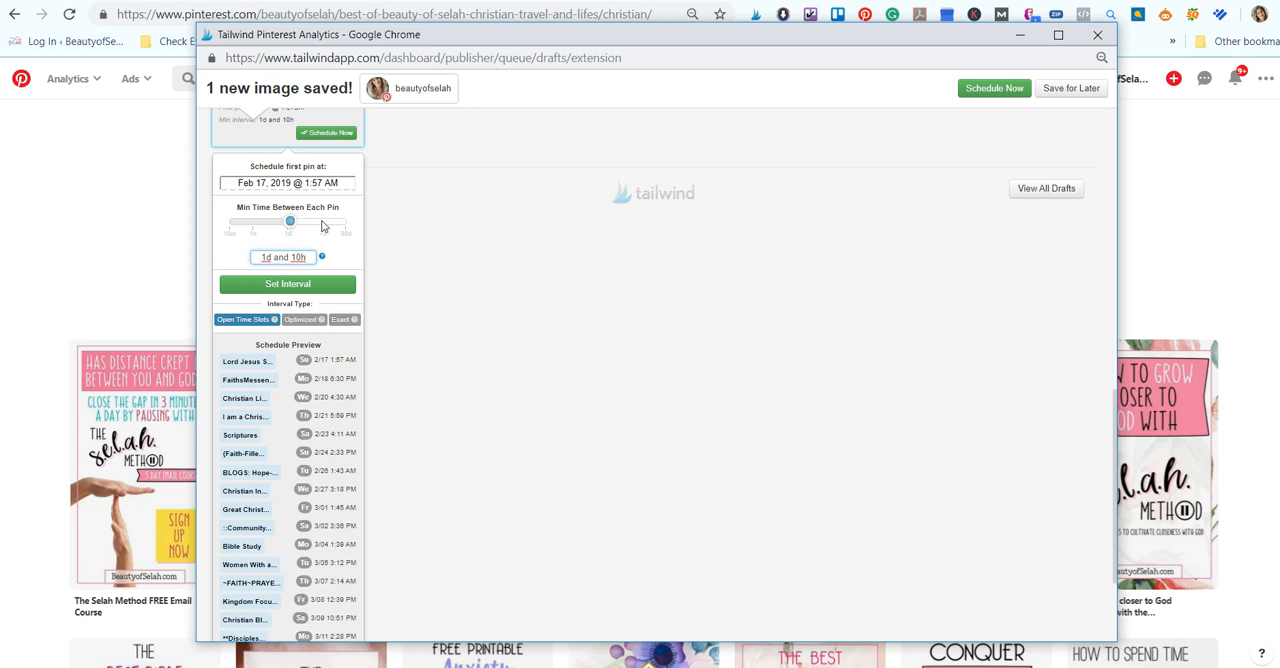
drag(291, 224, 276, 222)
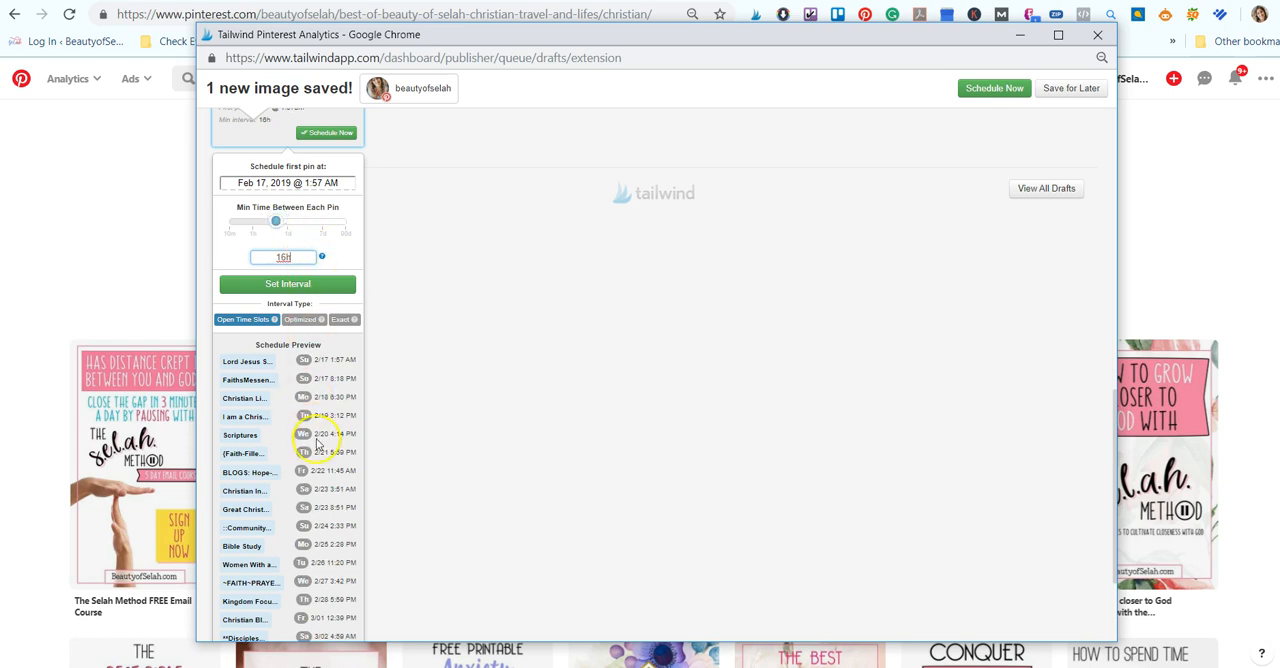
scroll(316, 443, down, 3)
scroll(318, 500, up, 2)
scroll(315, 580, down, 3)
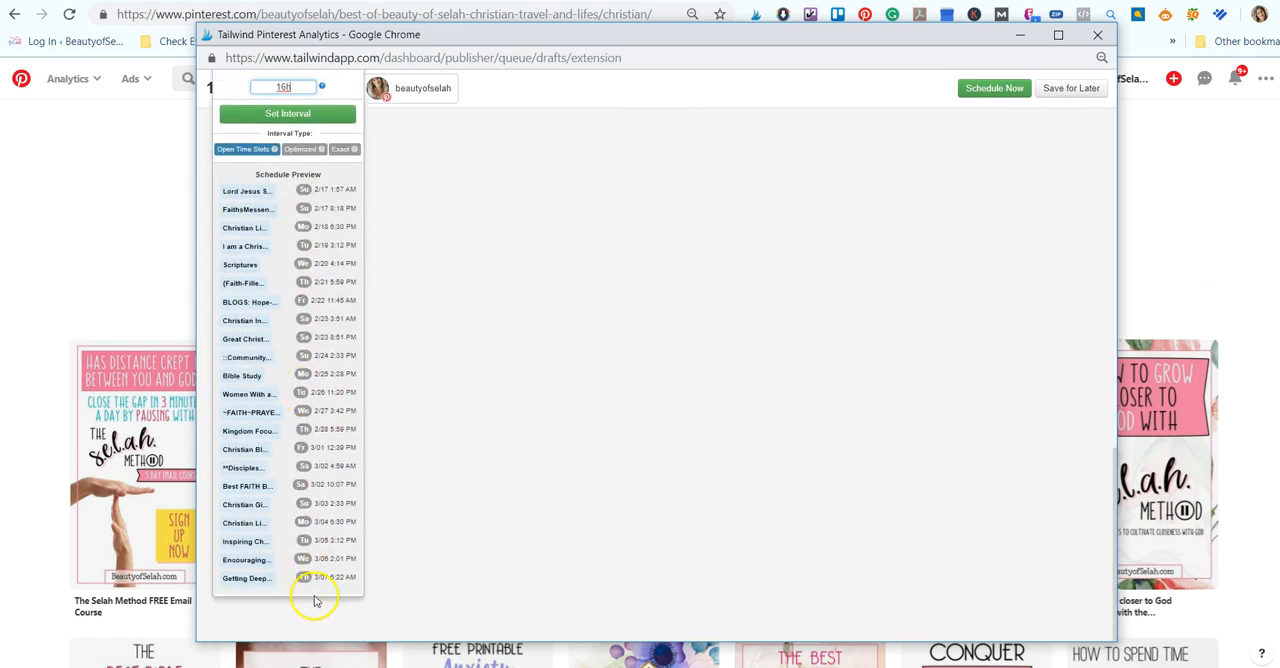
scroll(270, 463, up, 3)
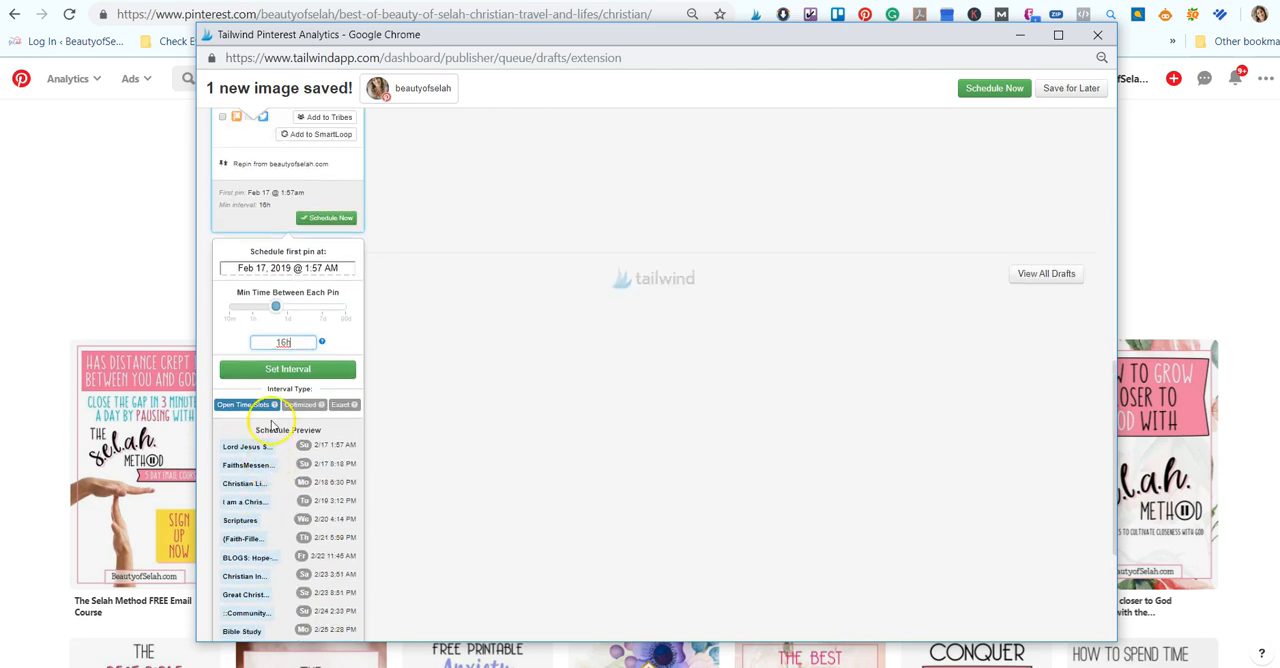
- Set the minimum time between pins to 21h and compare the Optimized and Exact interval types in the schedule preview
drag(277, 306, 294, 288)
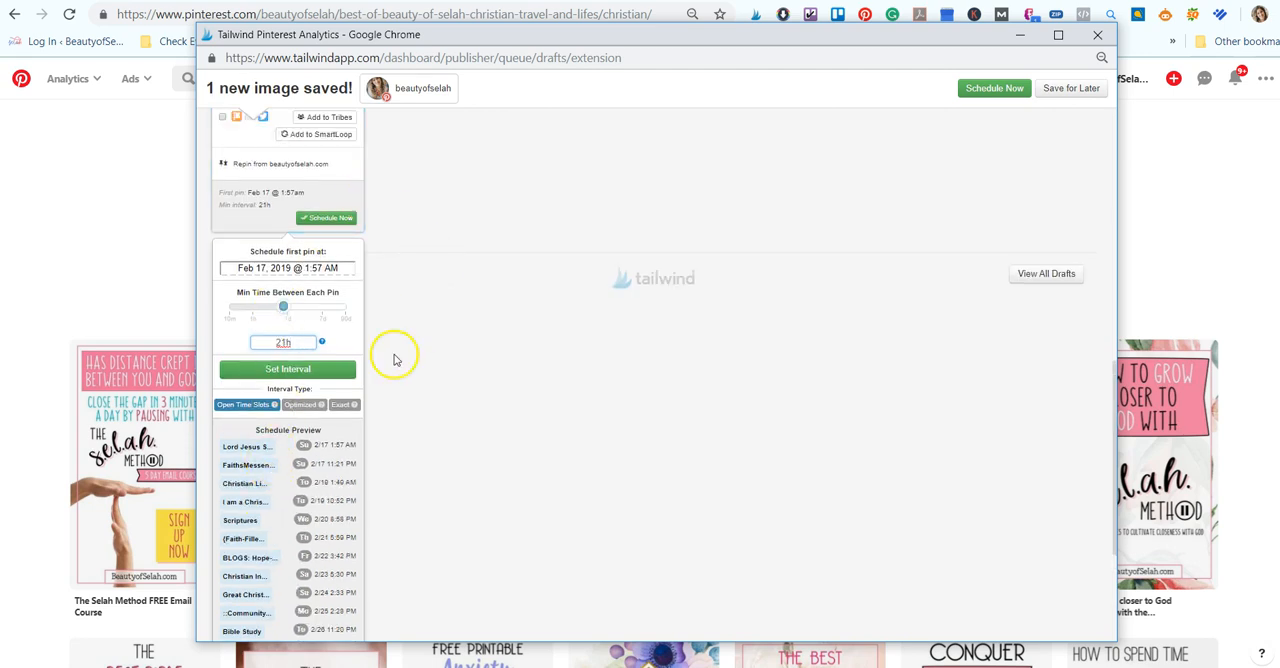
click(309, 407)
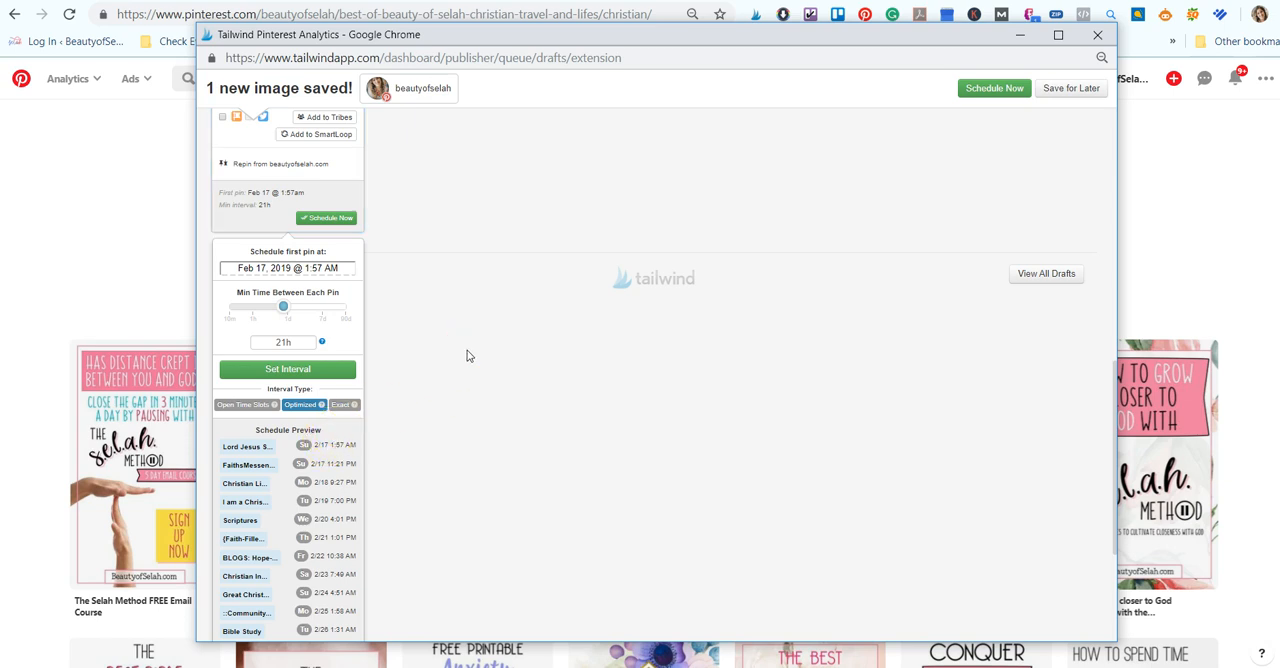
scroll(466, 356, up, 10)
scroll(463, 359, down, 10)
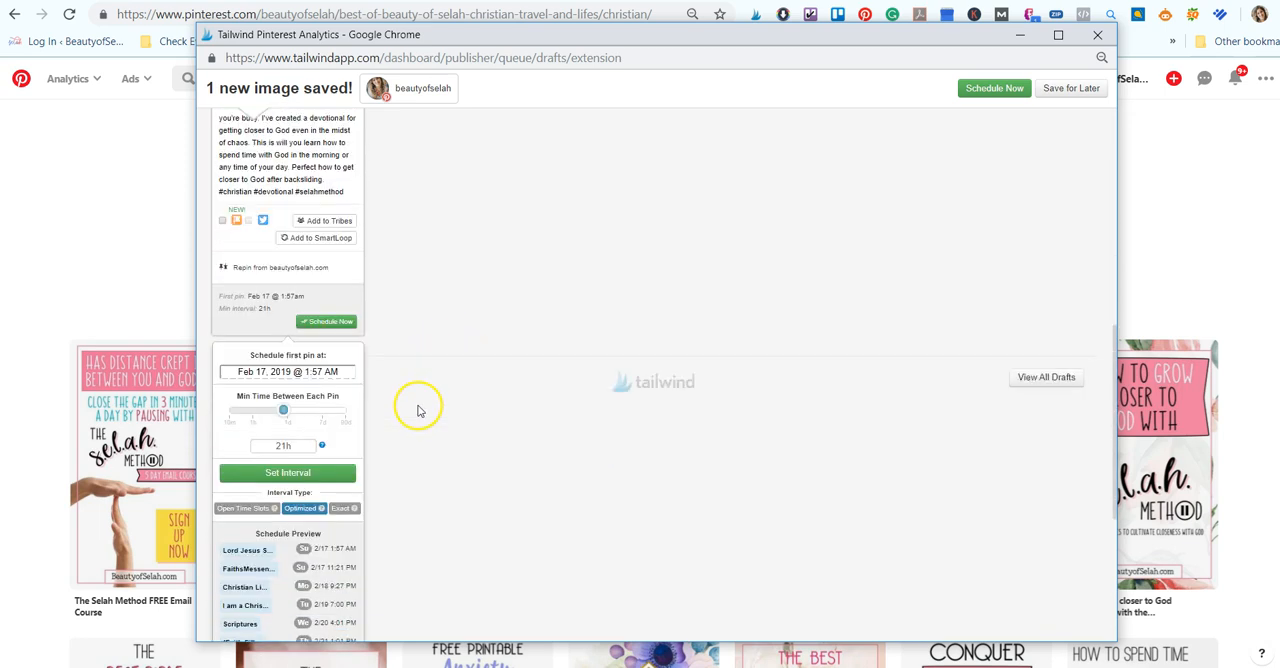
scroll(418, 410, down, 1)
click(345, 490)
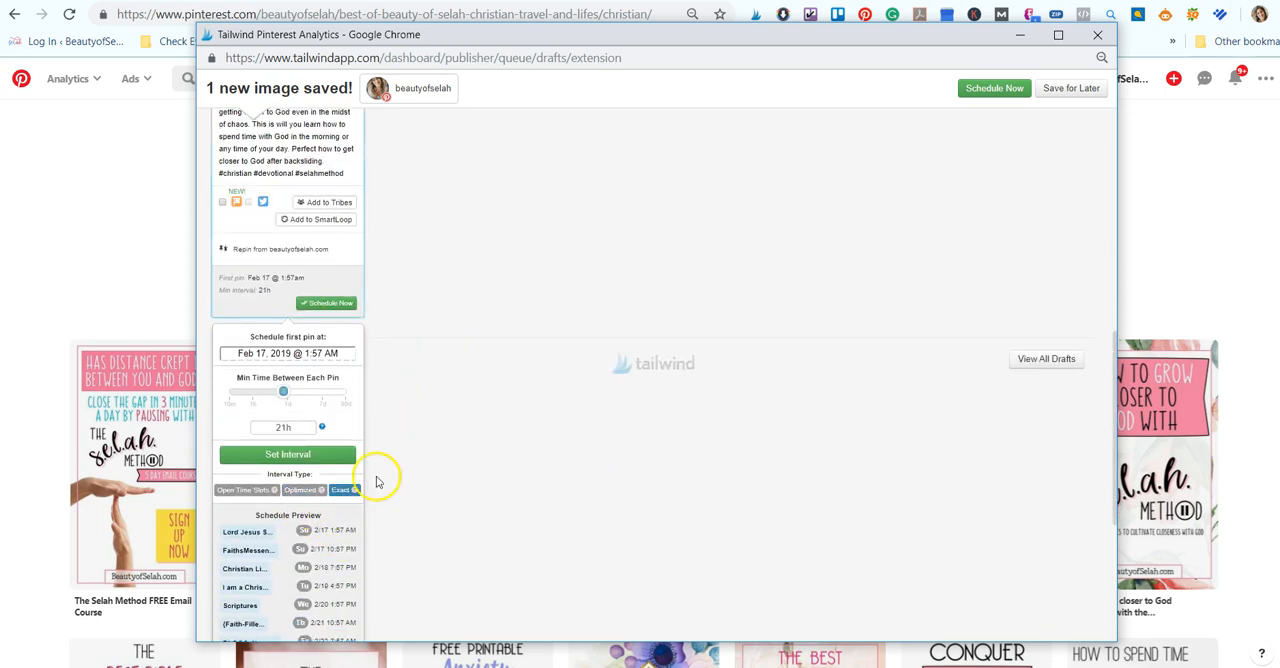
scroll(302, 430, down, 1)
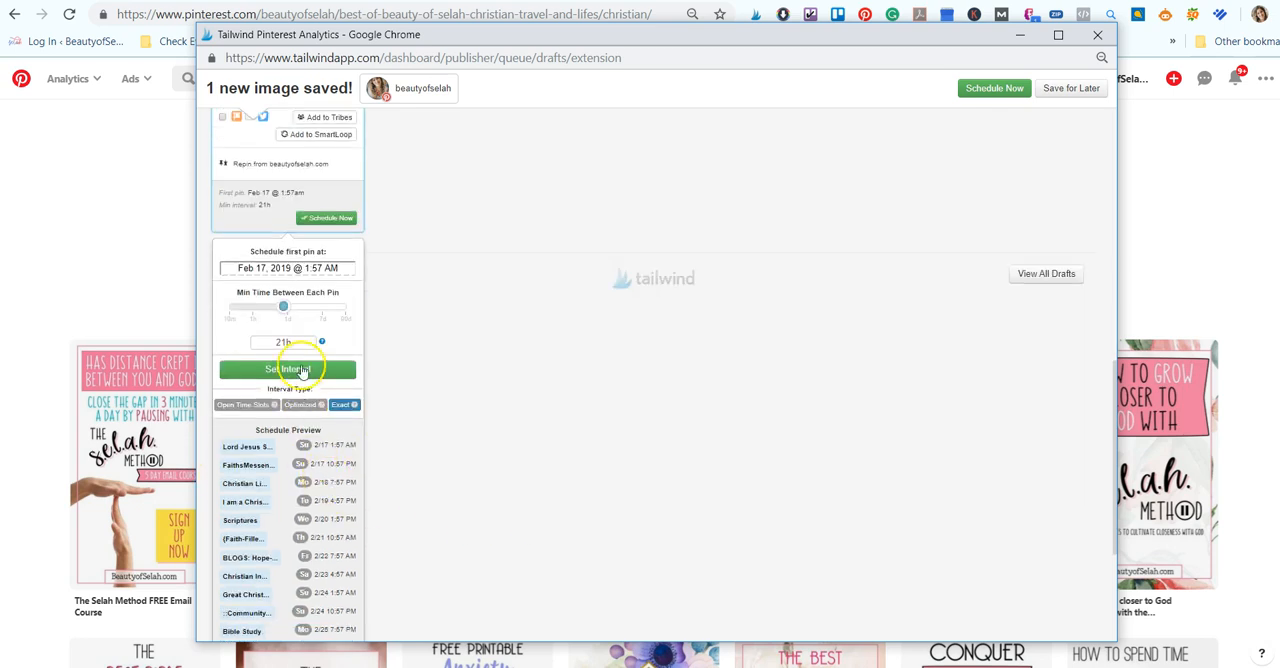
- Set the interval type to Open Time Slots and apply the interval to the pin
click(245, 404)
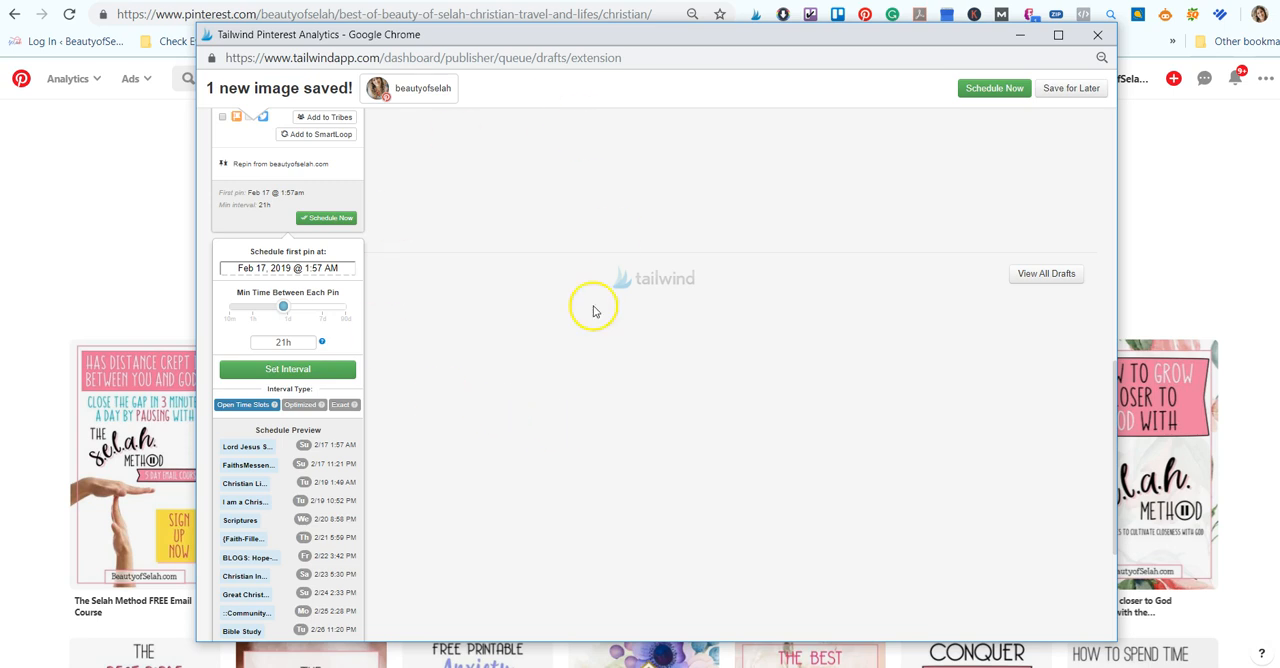
scroll(480, 460, up, 2)
click(286, 537)
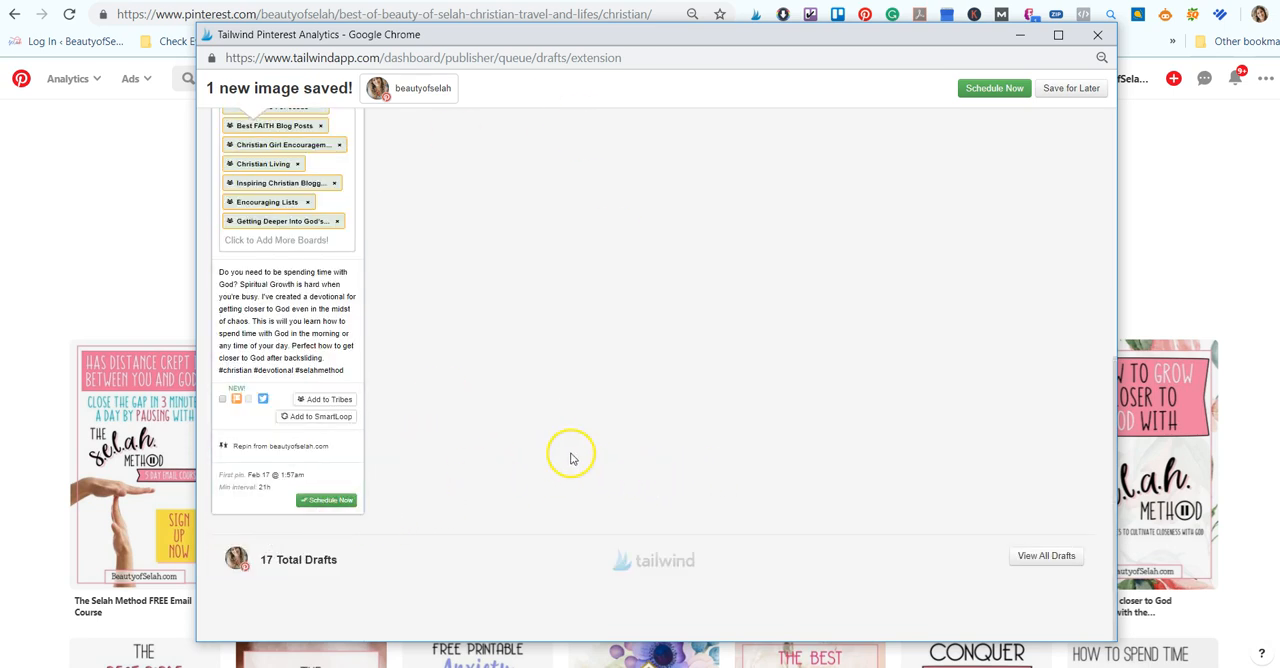
- Examine the boards assigned to the pin and their order from first to last
scroll(570, 458, up, 5)
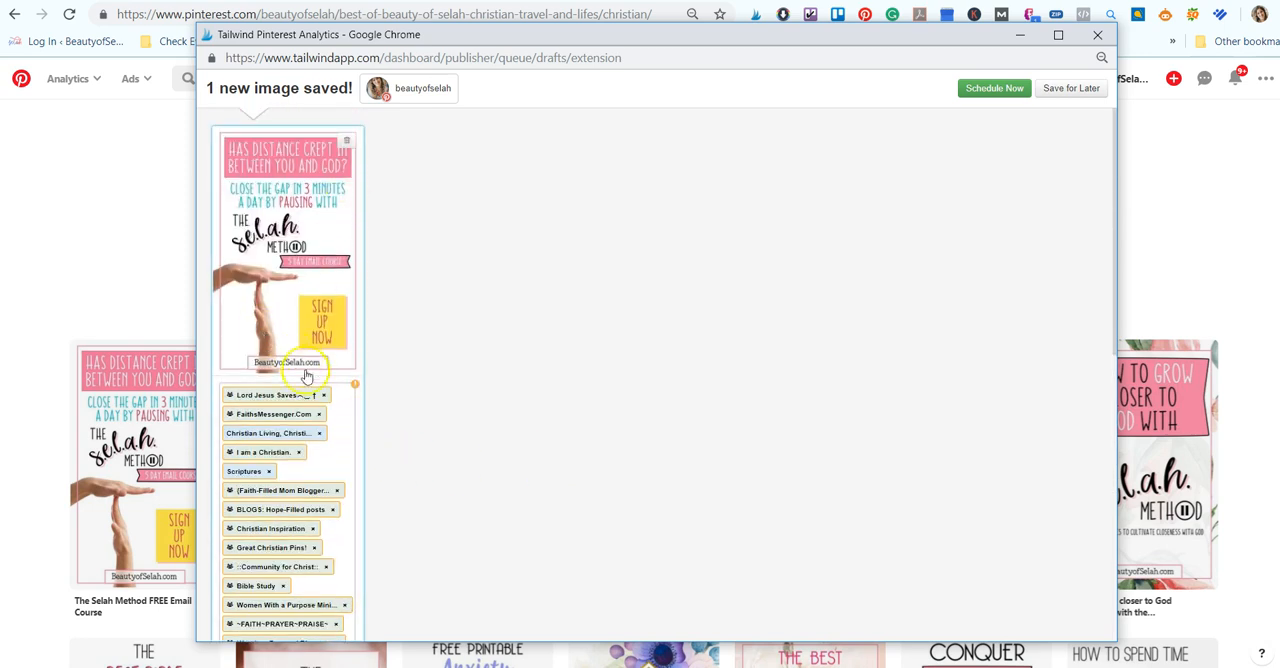
scroll(310, 350, down, 6)
scroll(575, 360, up, 3)
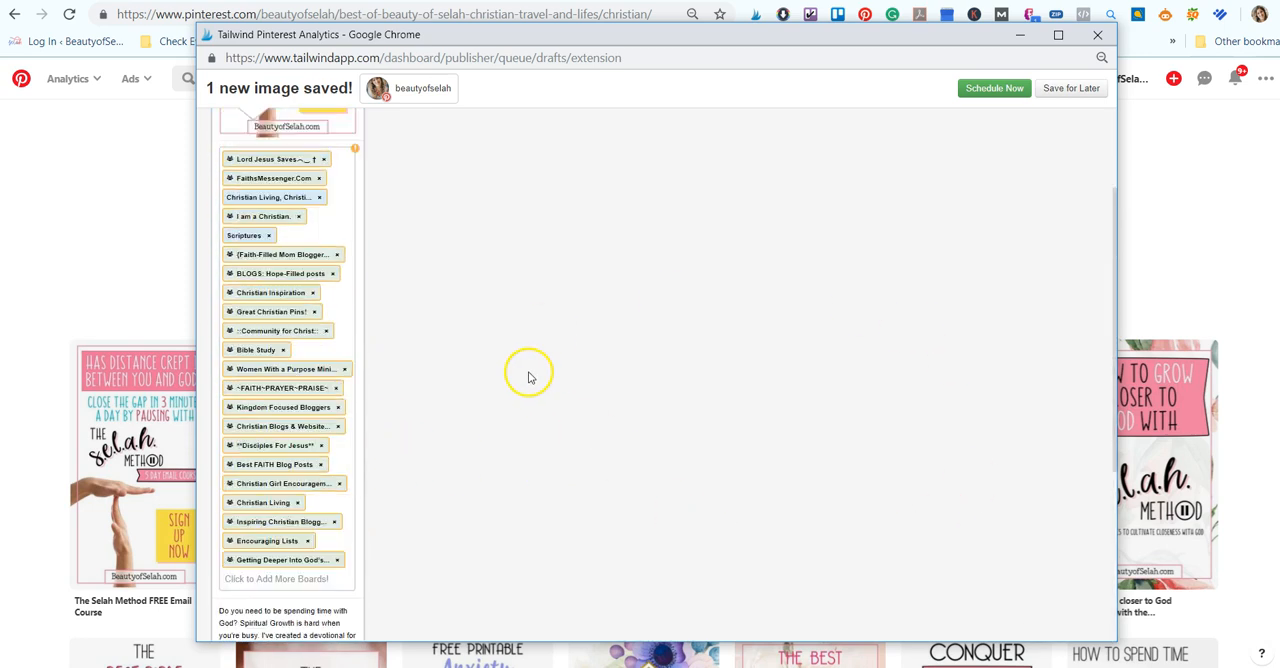
scroll(500, 380, up, 3)
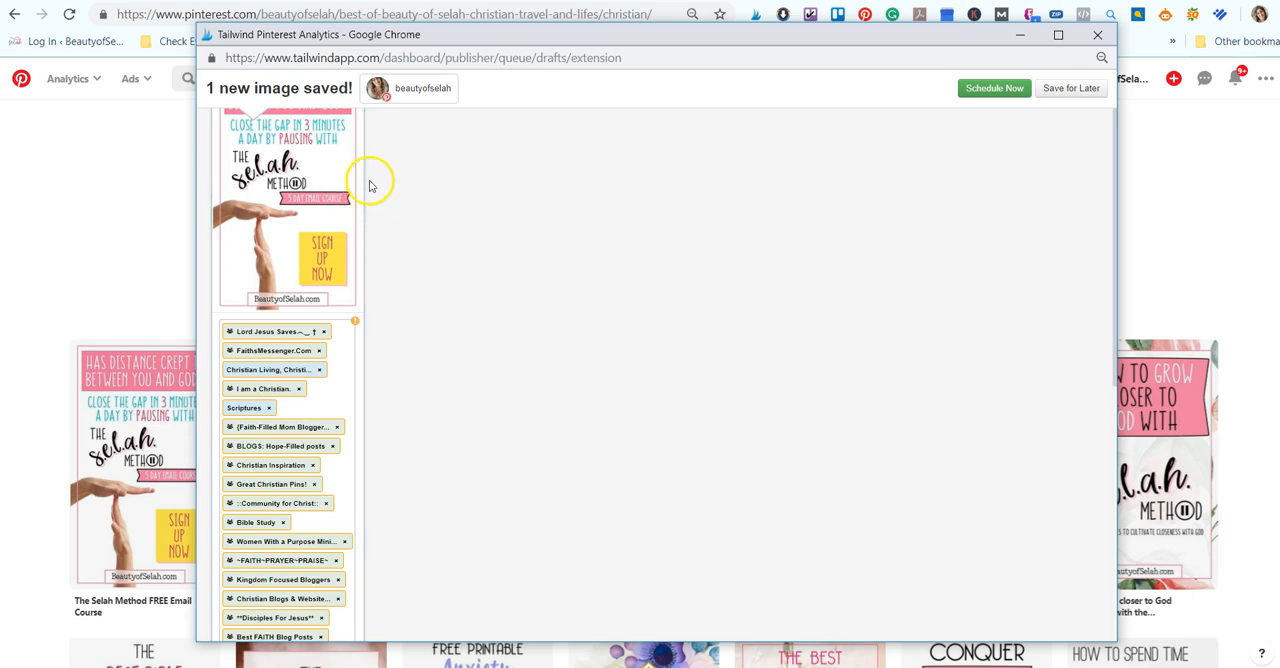
scroll(425, 328, up, 1)
scroll(425, 328, down, 2)
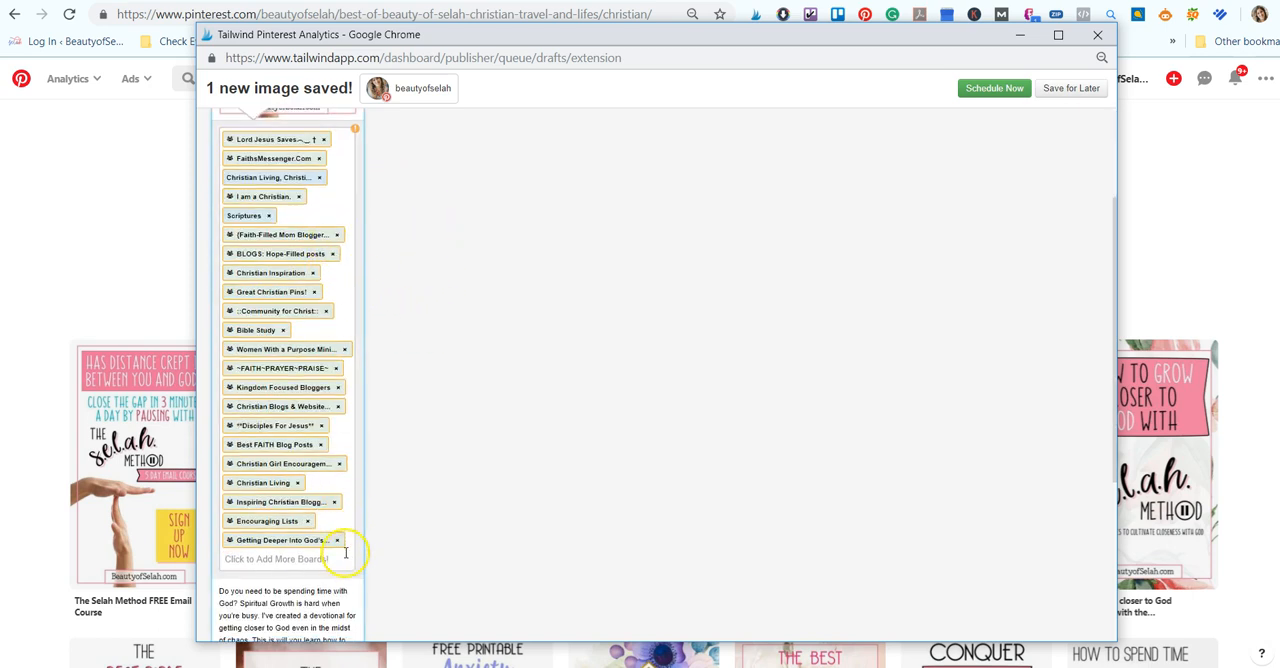
scroll(425, 410, up, 2)
scroll(441, 383, down, 1)
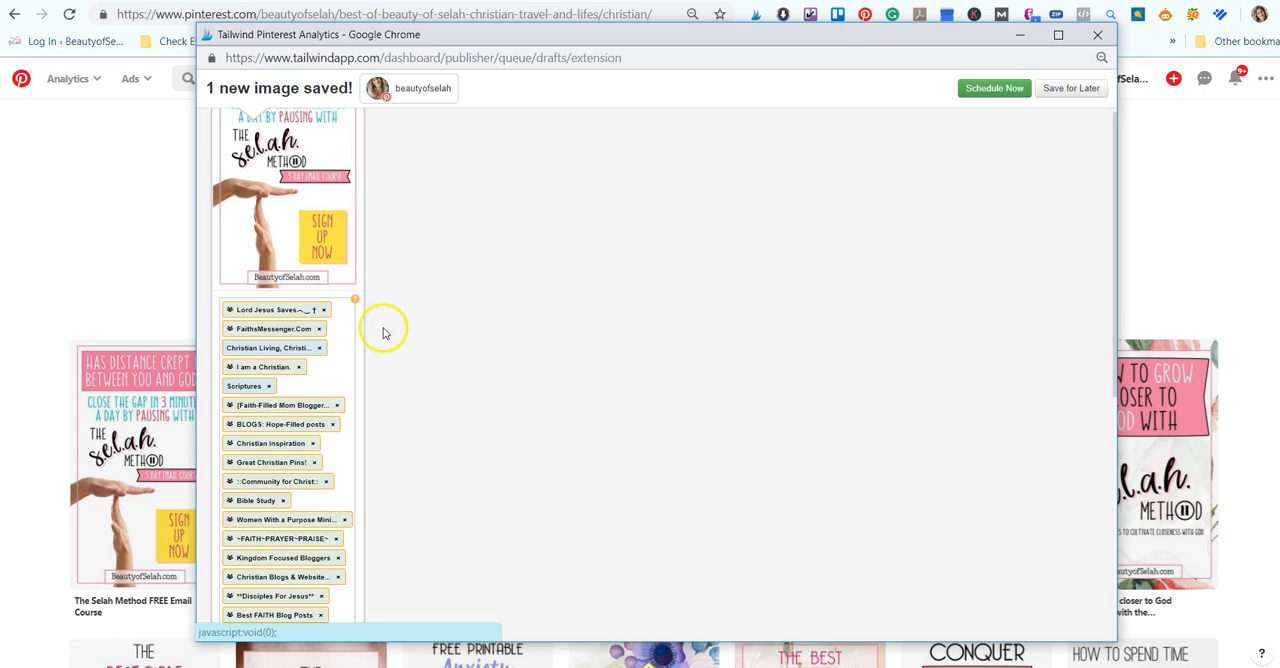
- Remove all the assigned boards from the pin draft
scroll(354, 540, down, 5)
click(326, 474)
key(BackSpace)
key(BackSpace)
key(BackSpace)
key(BackSpace)
key(BackSpace)
key(BackSpace)
key(BackSpace)
key(BackSpace)
key(BackSpace)
key(BackSpace)
key(BackSpace)
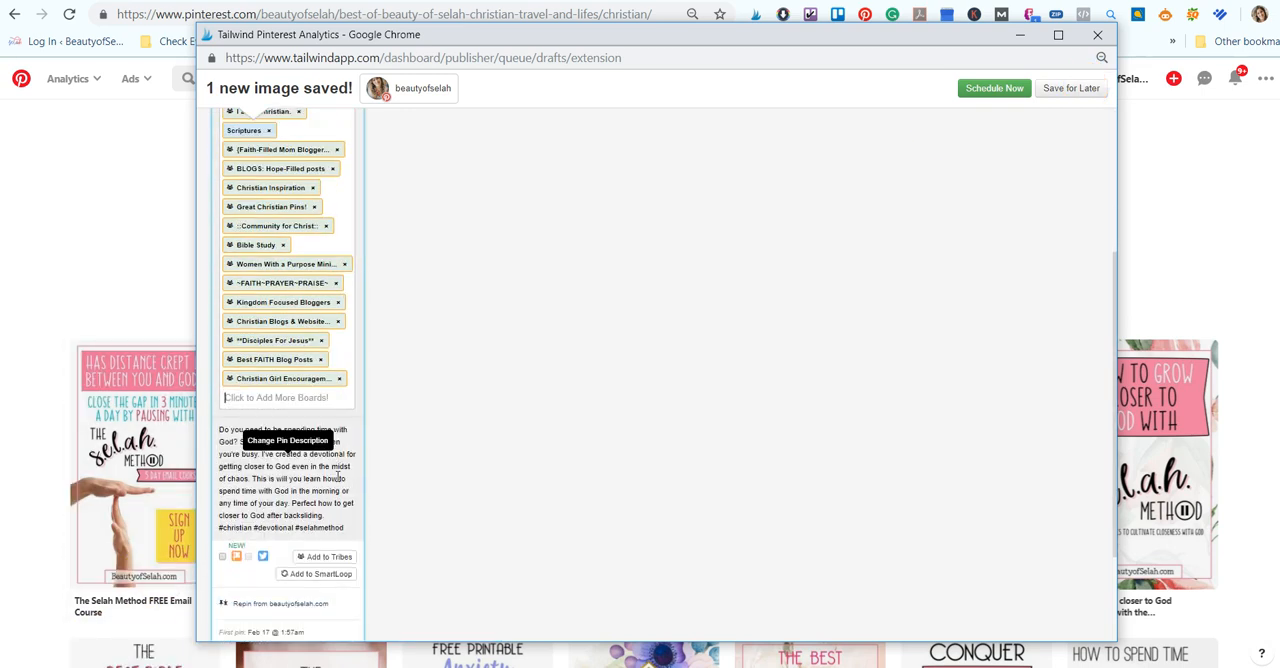
key(BackSpace)
key(BackSpace)
key(BackSpace)
key(BackSpace)
key(BackSpace)
key(BackSpace)
key(BackSpace)
key(BackSpace)
key(BackSpace)
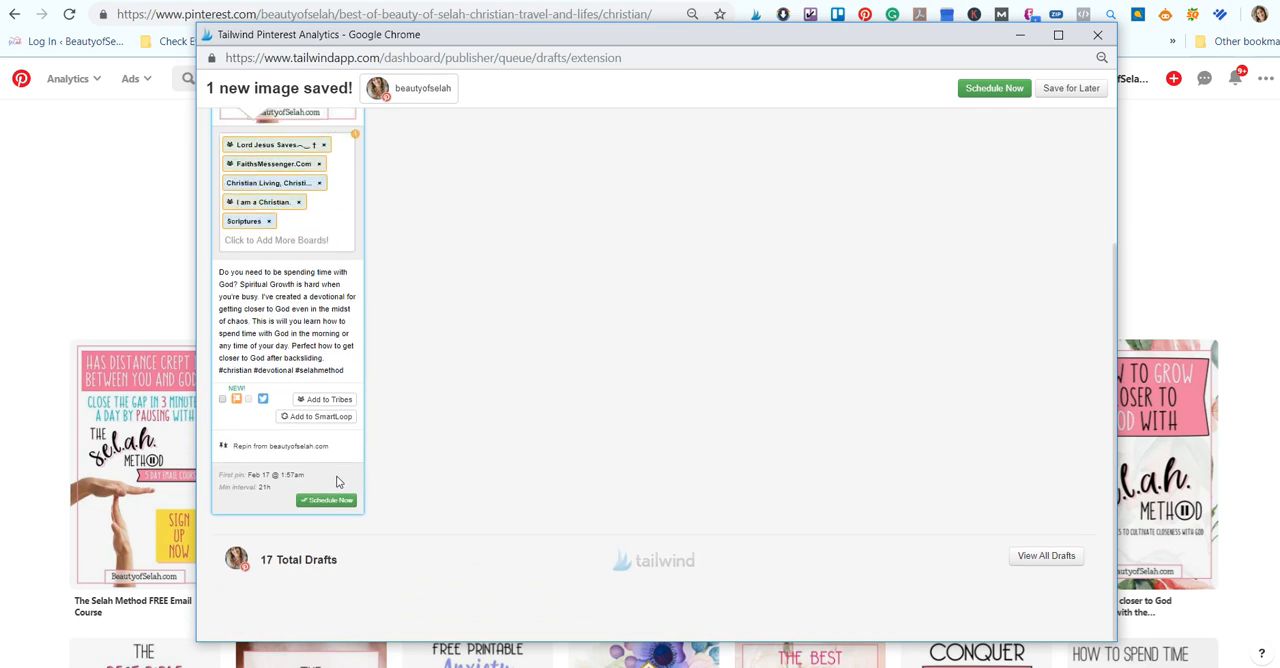
key(BackSpace)
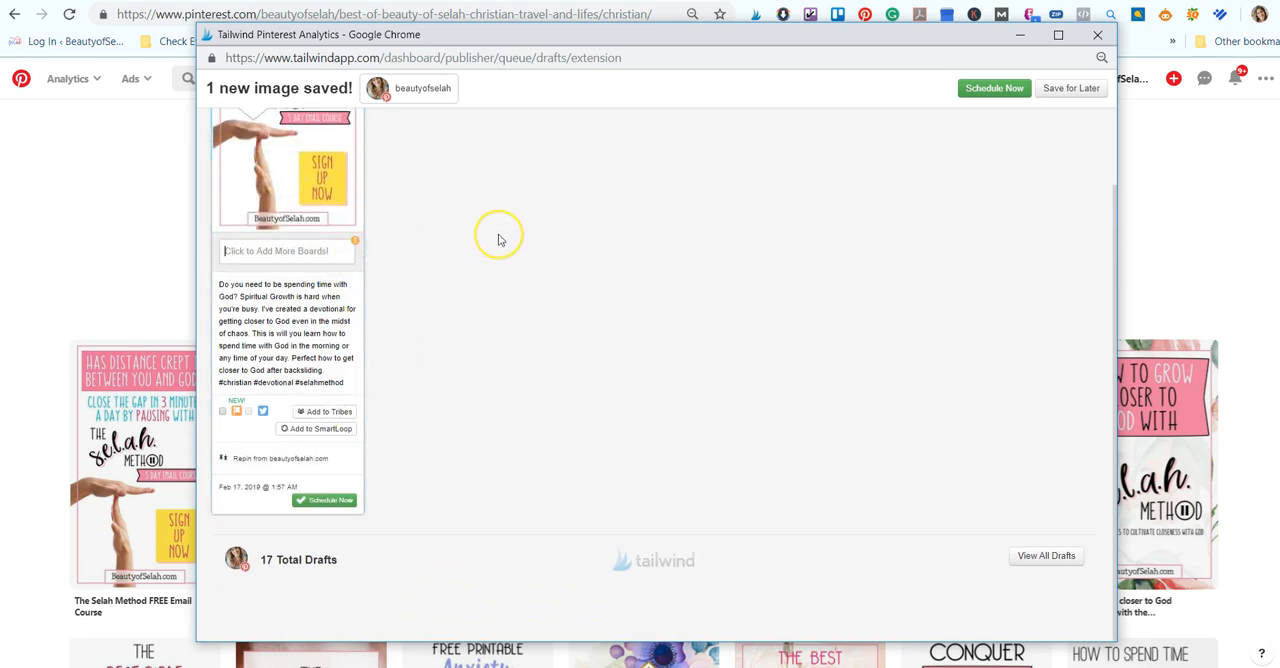
- Close the pin scheduling window without saving the changes and return to the Tailwind board lists page
scroll(551, 291, up, 2)
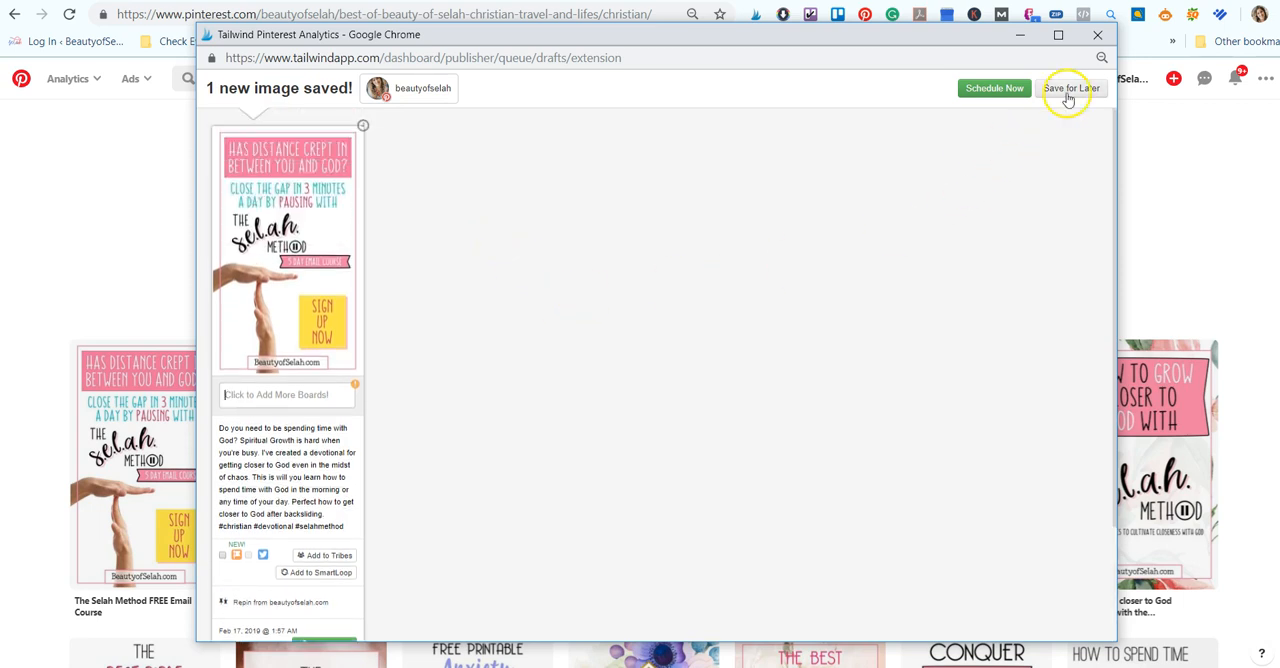
click(1108, 40)
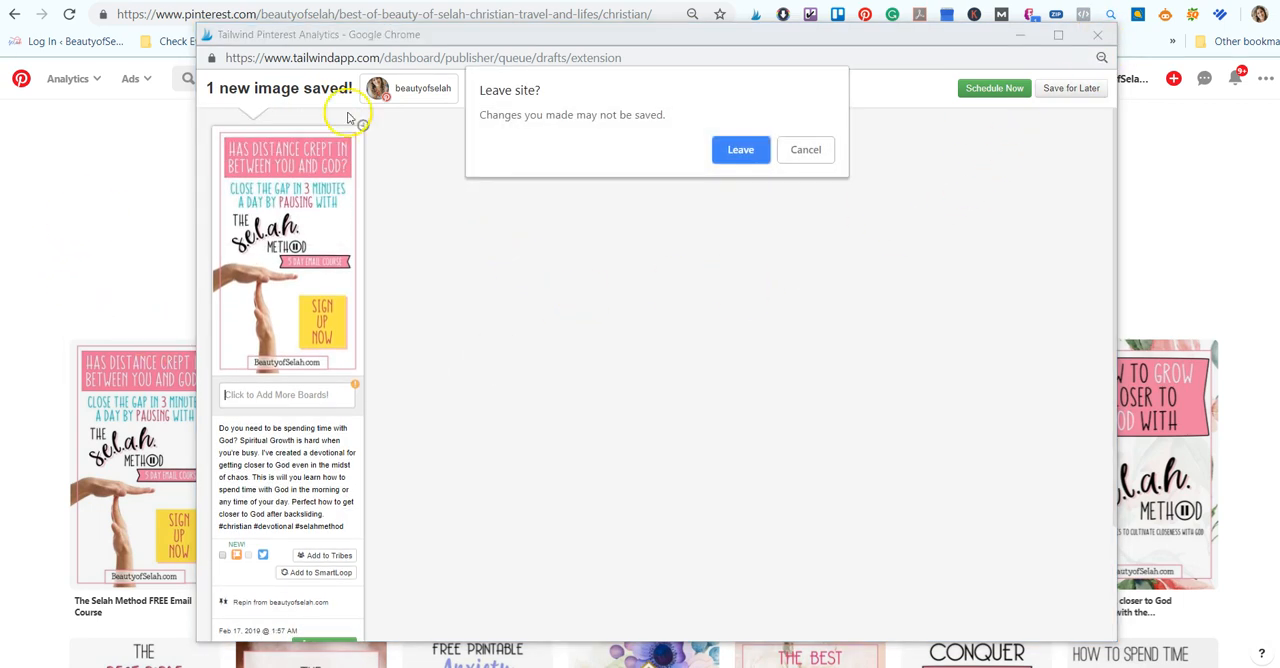
click(742, 152)
click(14, 14)
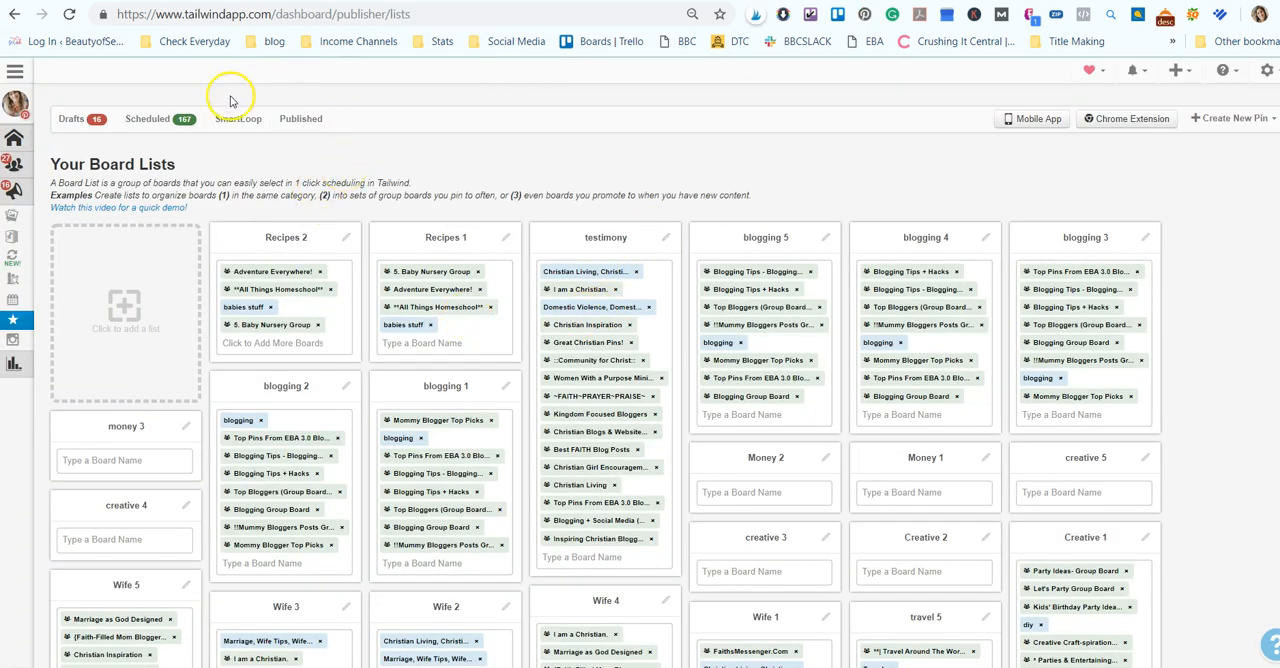
mouse_move(16, 307)
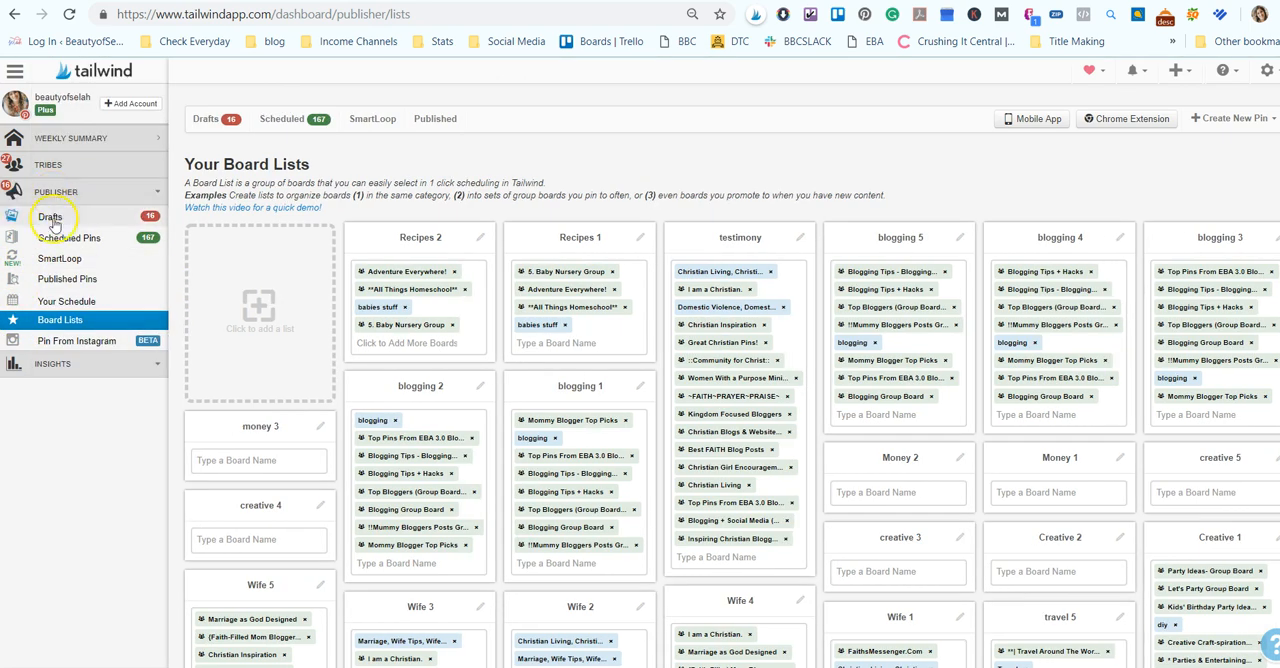